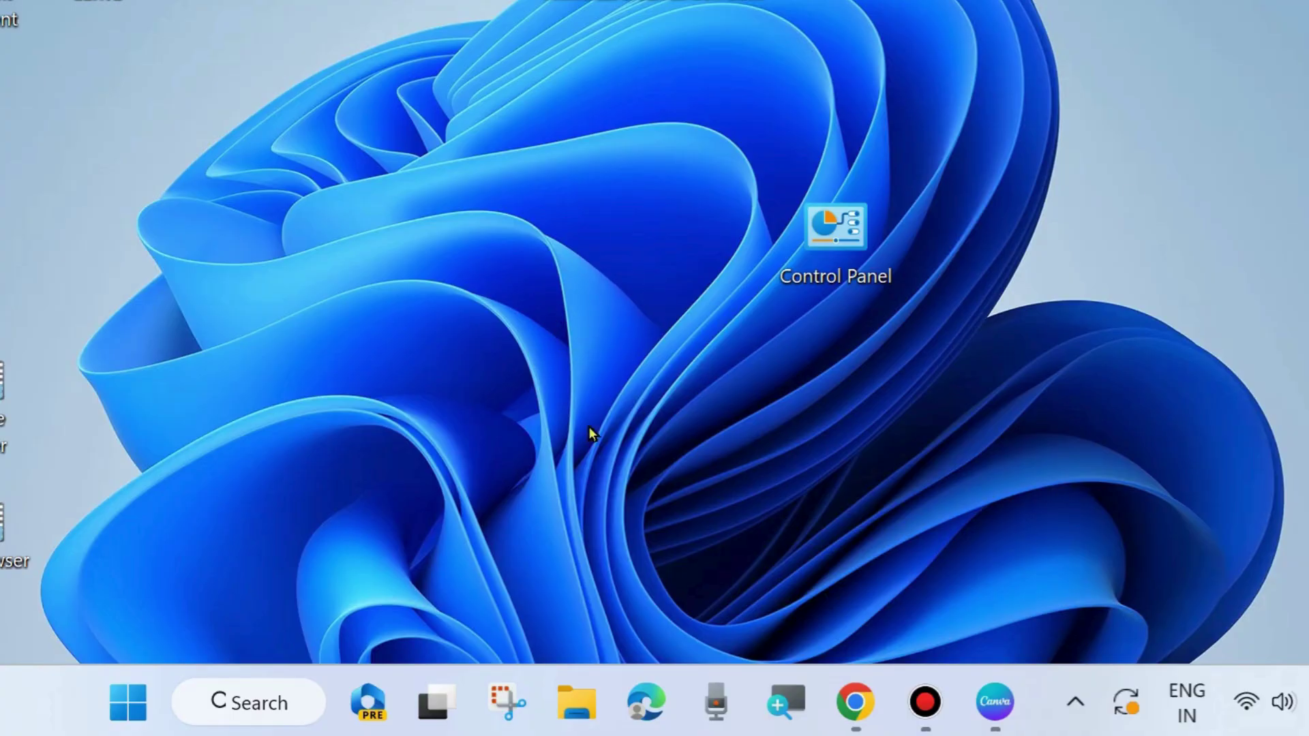
- Open the taskbar and desktop context menus, then dismiss both without restarting
right_click(131, 692)
mouse_move(112, 615)
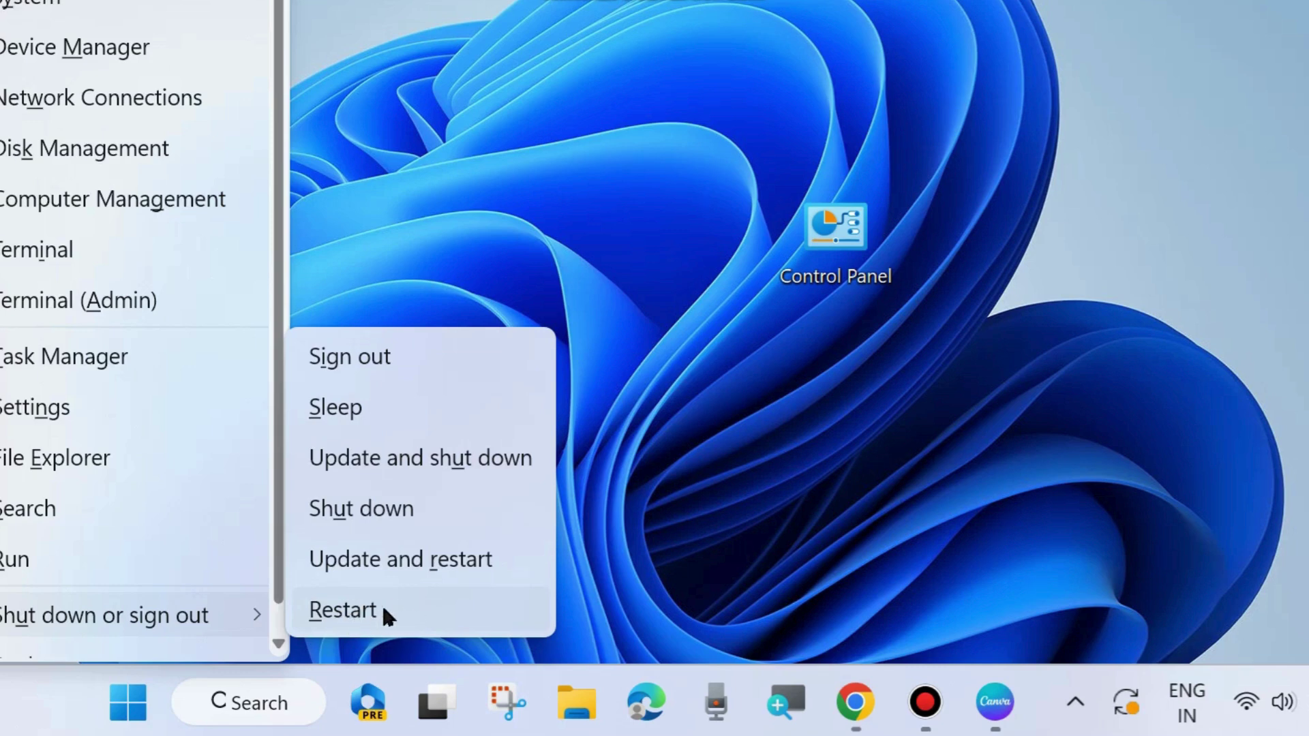
left_click(640, 325)
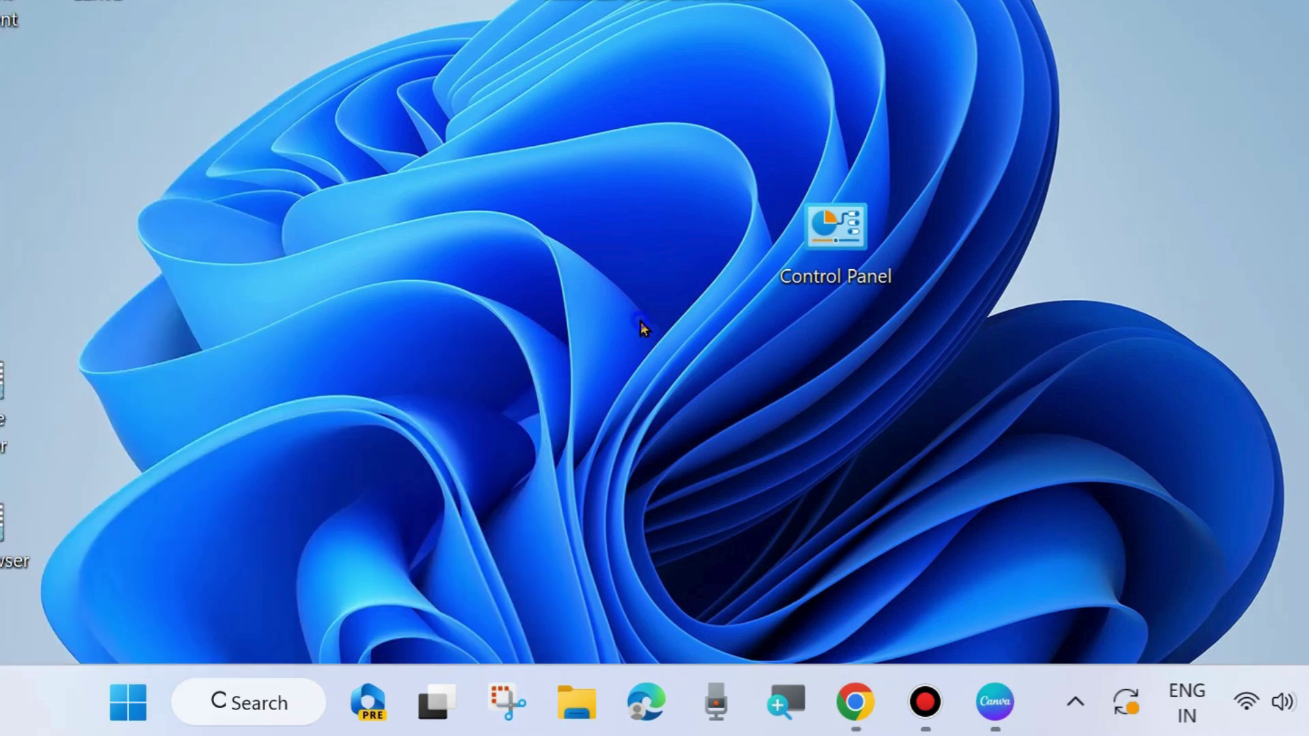
right_click(462, 441)
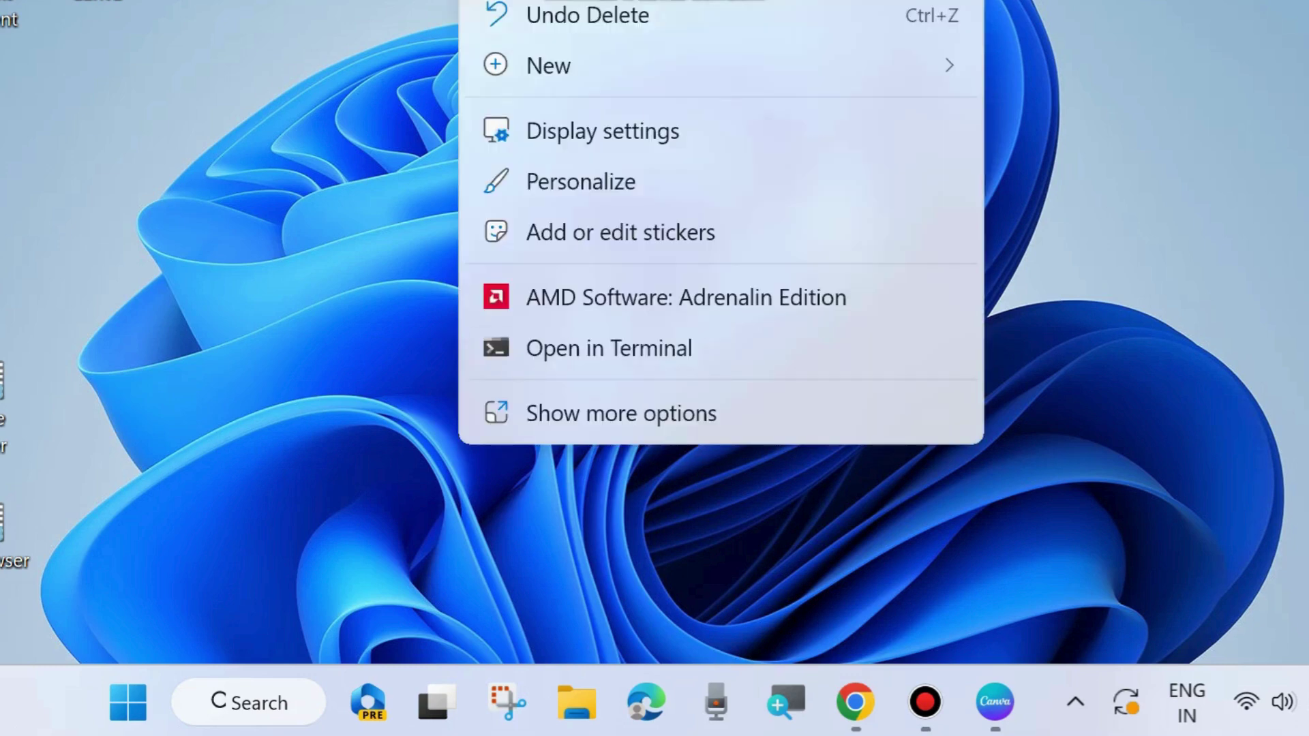
left_click(588, 15)
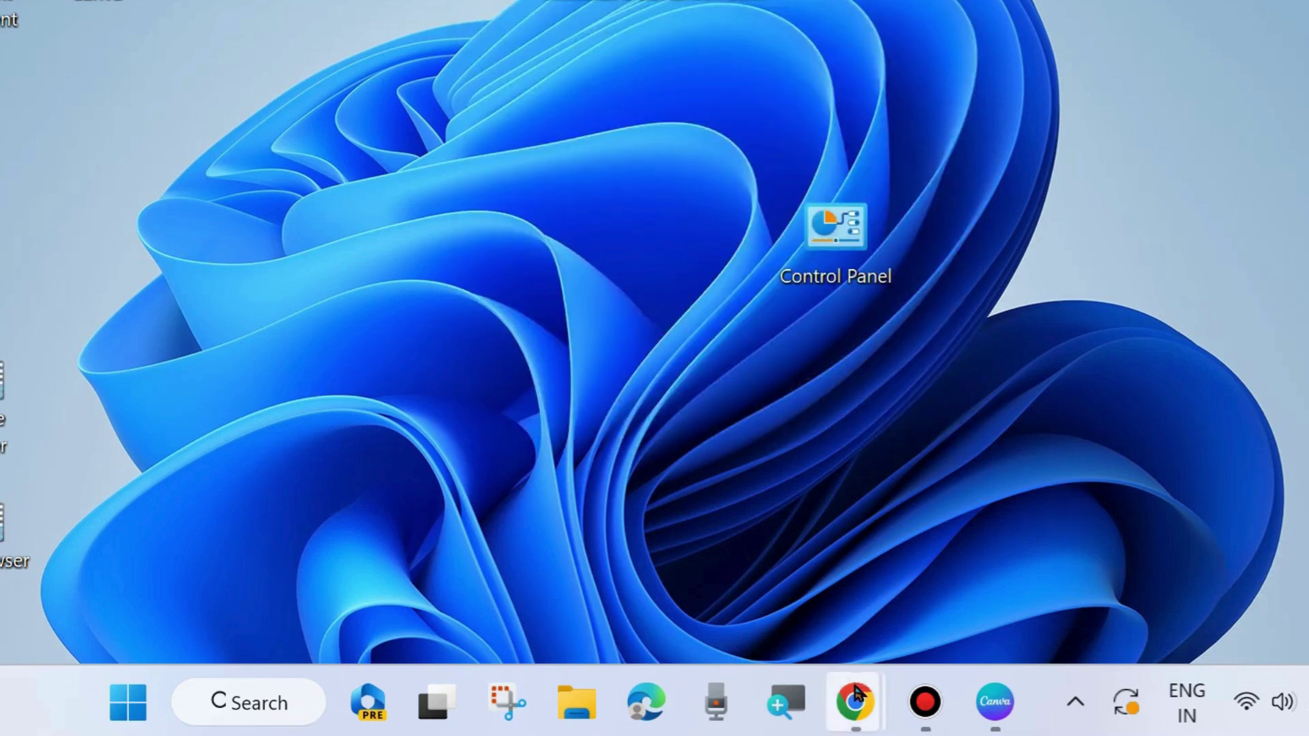
- Restore Chrome's New Tab window, open an Incognito window, then close it
mouse_move(855, 702)
left_click(983, 610)
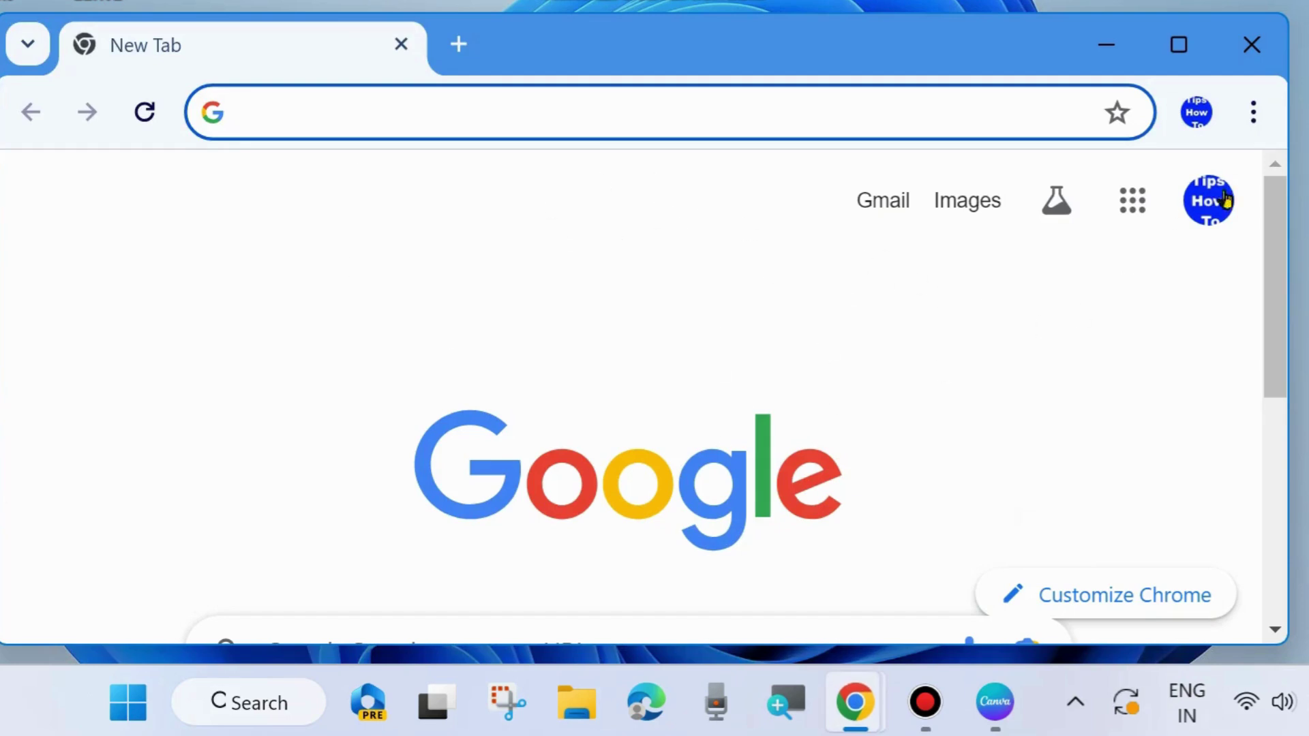
left_click(1254, 116)
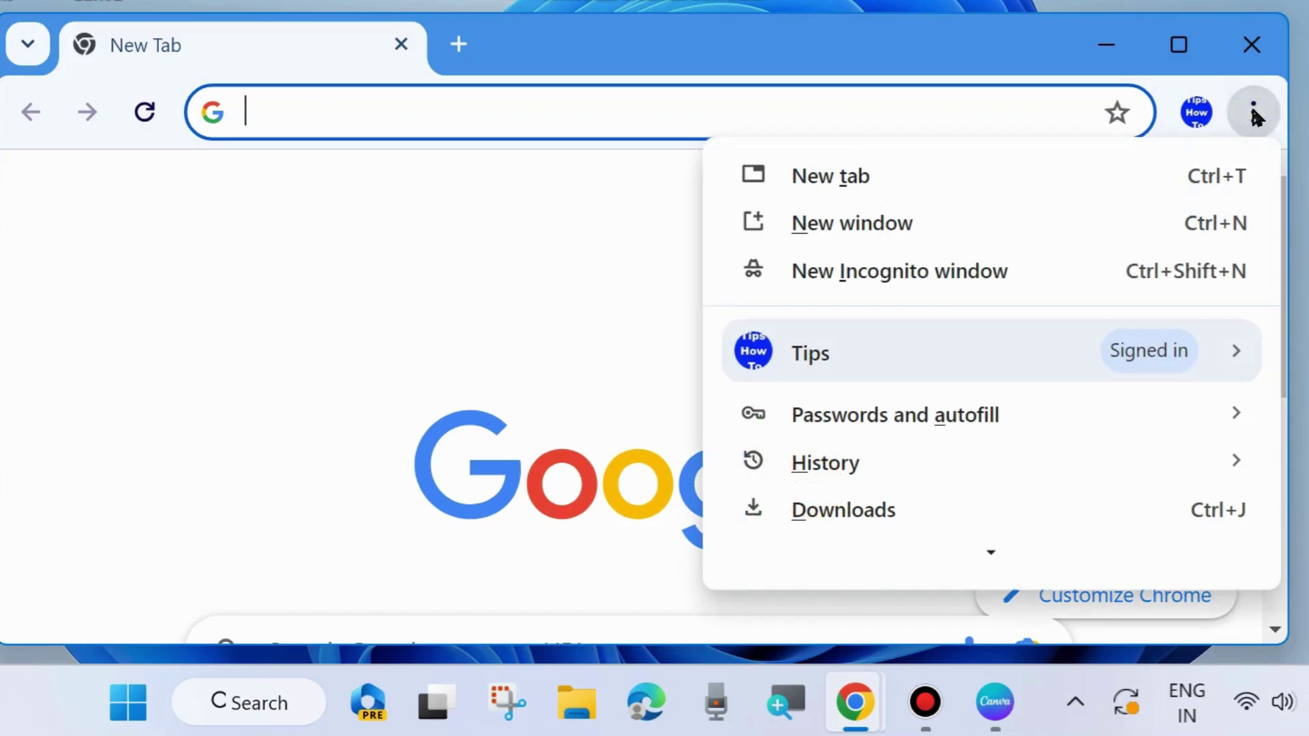
left_click(880, 279)
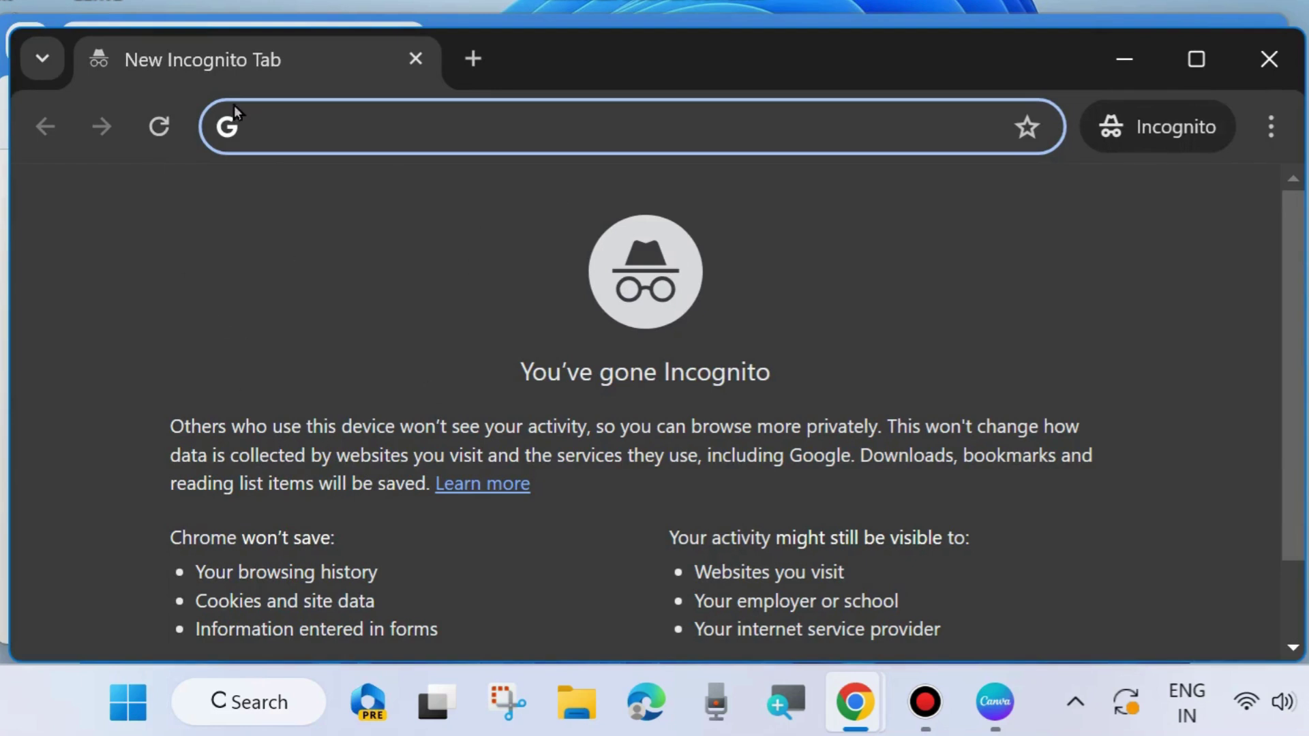
scroll(451, 404, "down", 1)
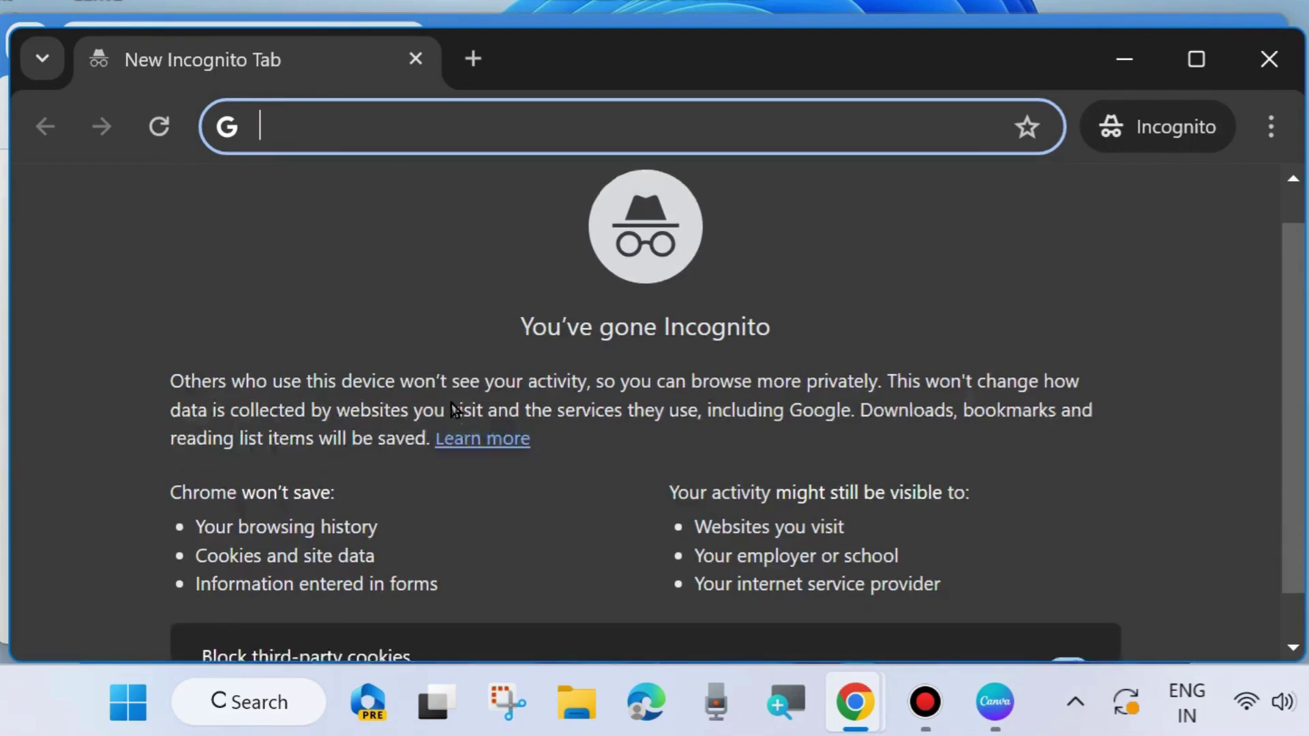
scroll(451, 404, "up", 2)
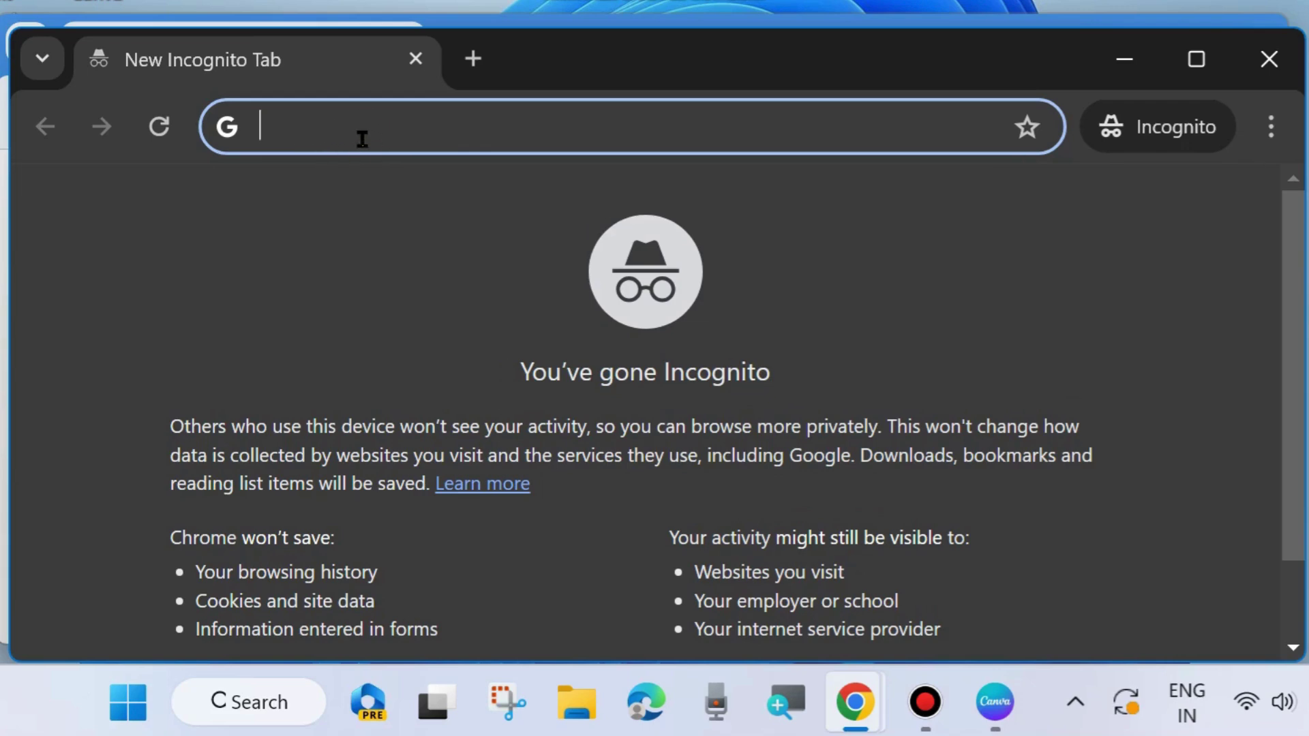
left_click(1269, 59)
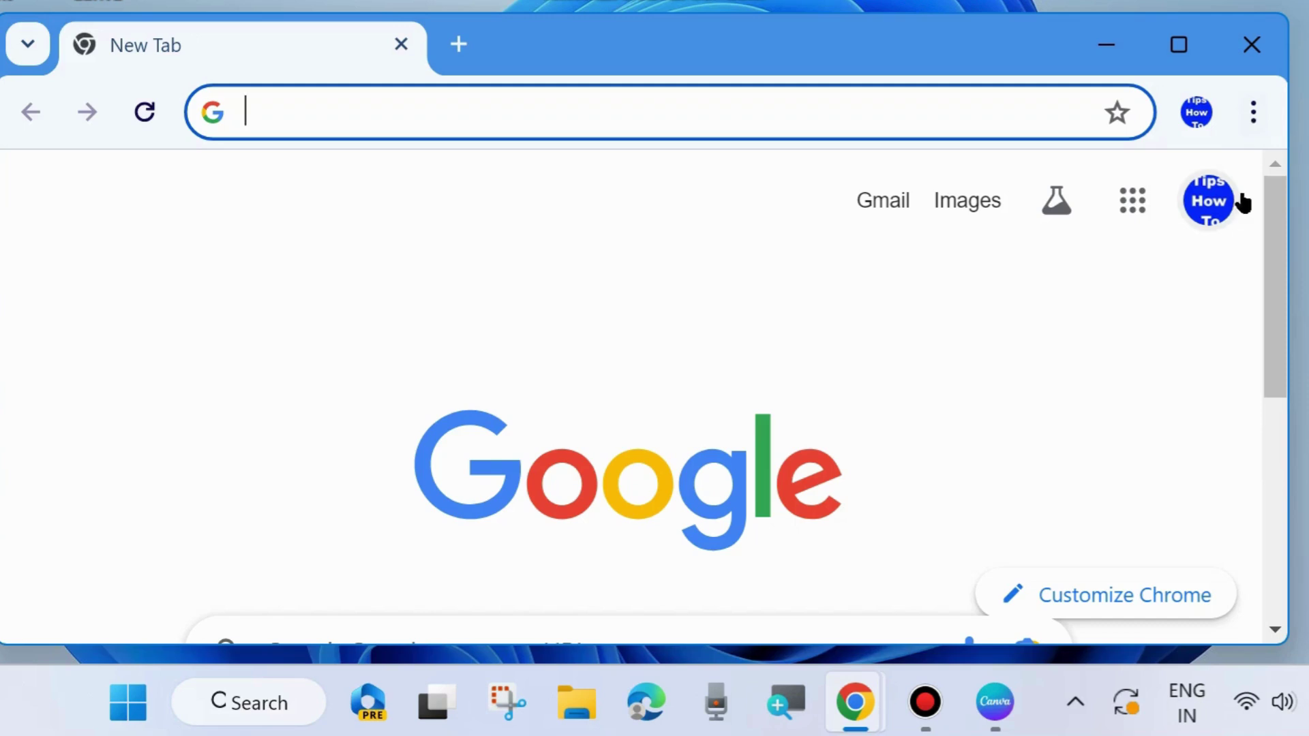
- Go to Chrome Settings and open the Privacy and security section
left_click(1254, 114)
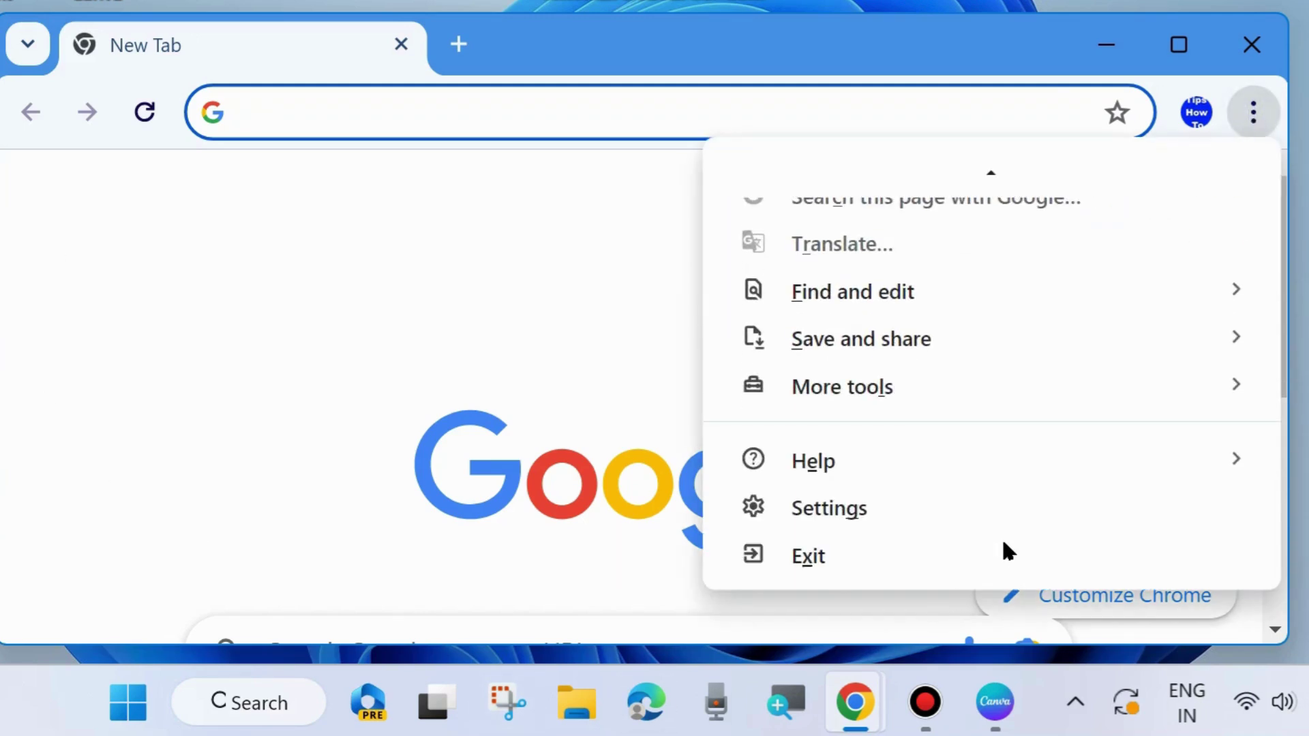
left_click(829, 510)
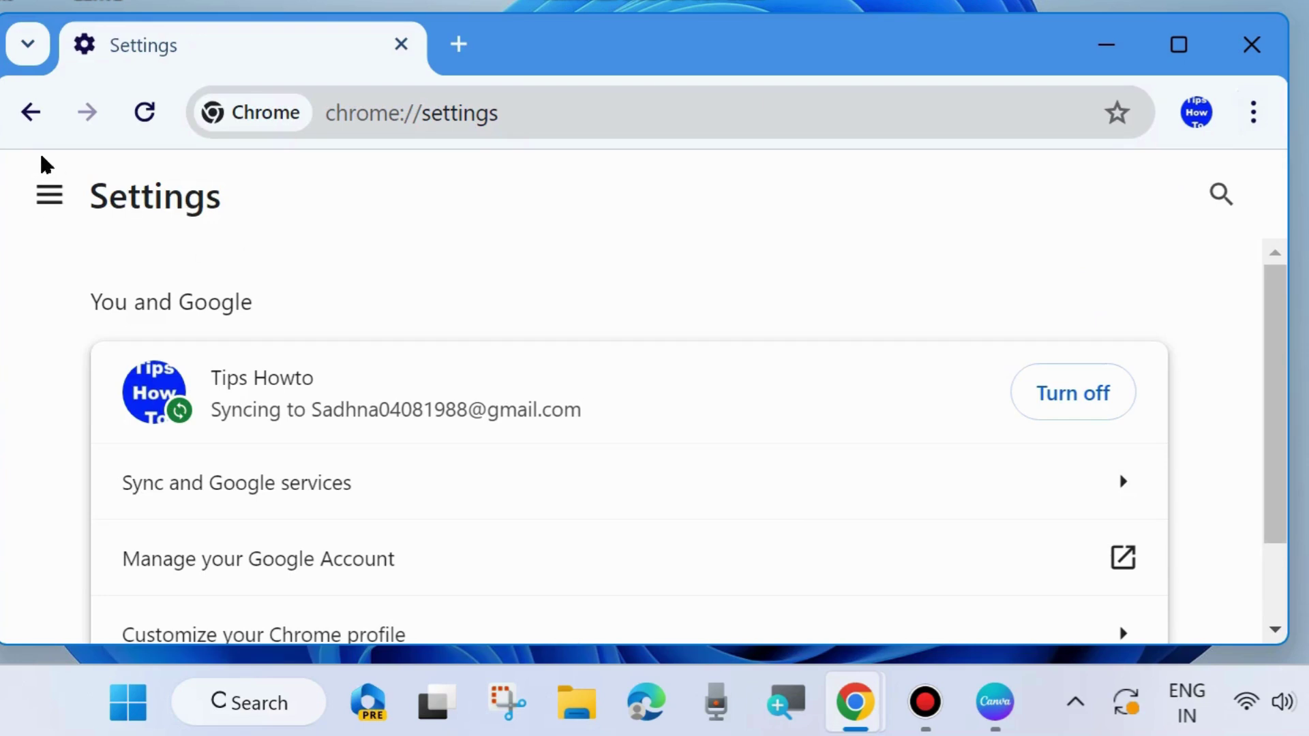
left_click(50, 200)
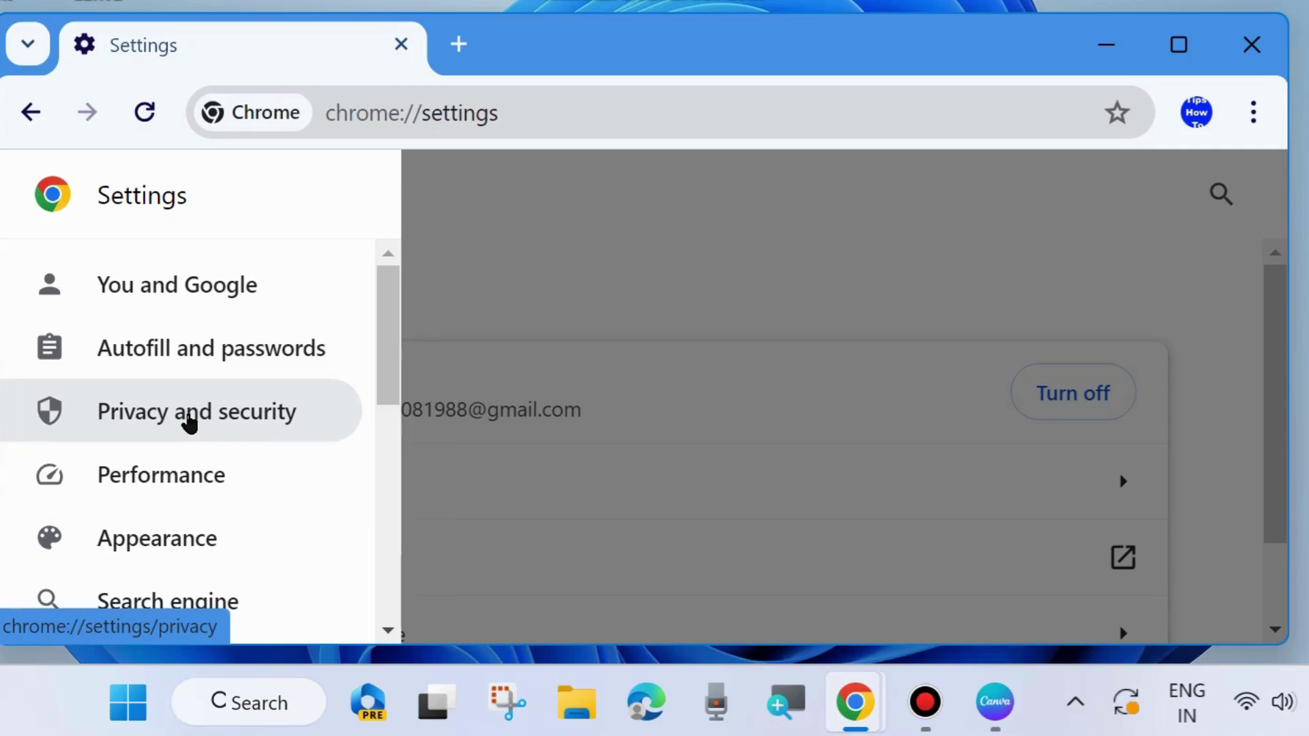
left_click(188, 421)
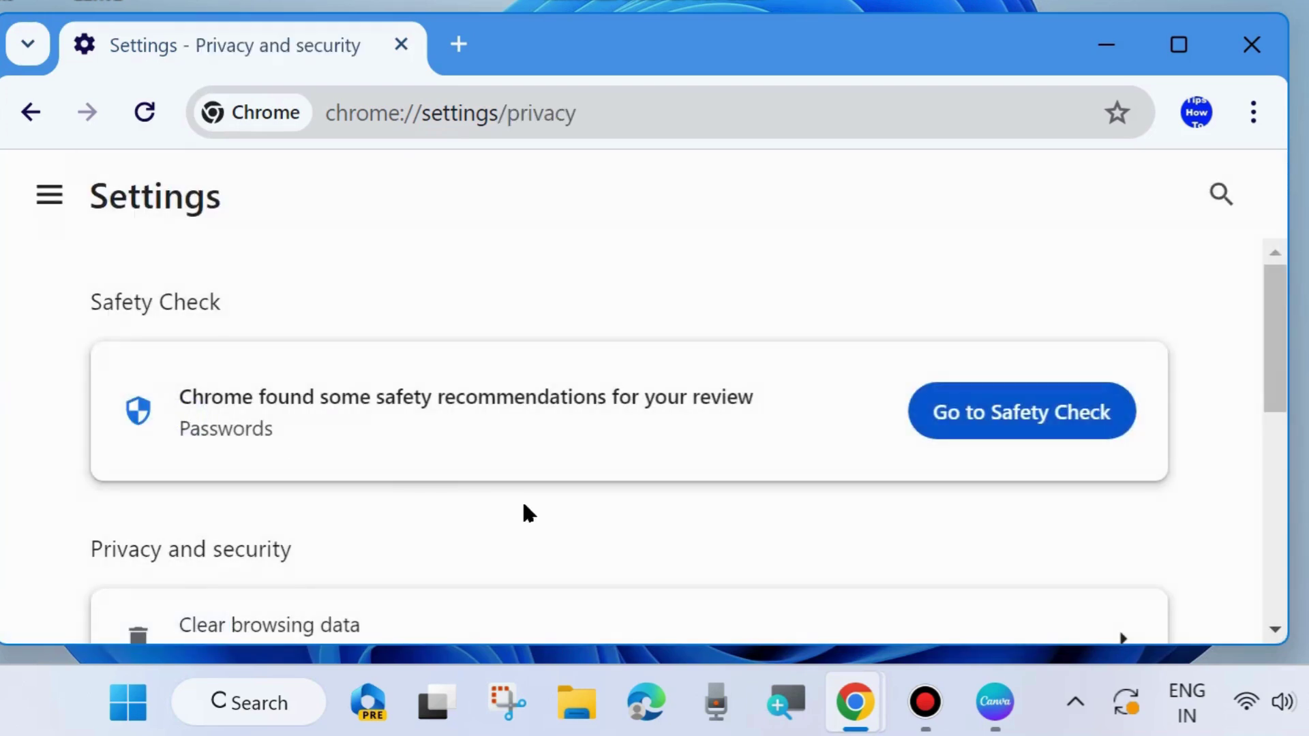
scroll(522, 506, "down", 2)
scroll(522, 506, "up", 1)
scroll(523, 506, "up", 2)
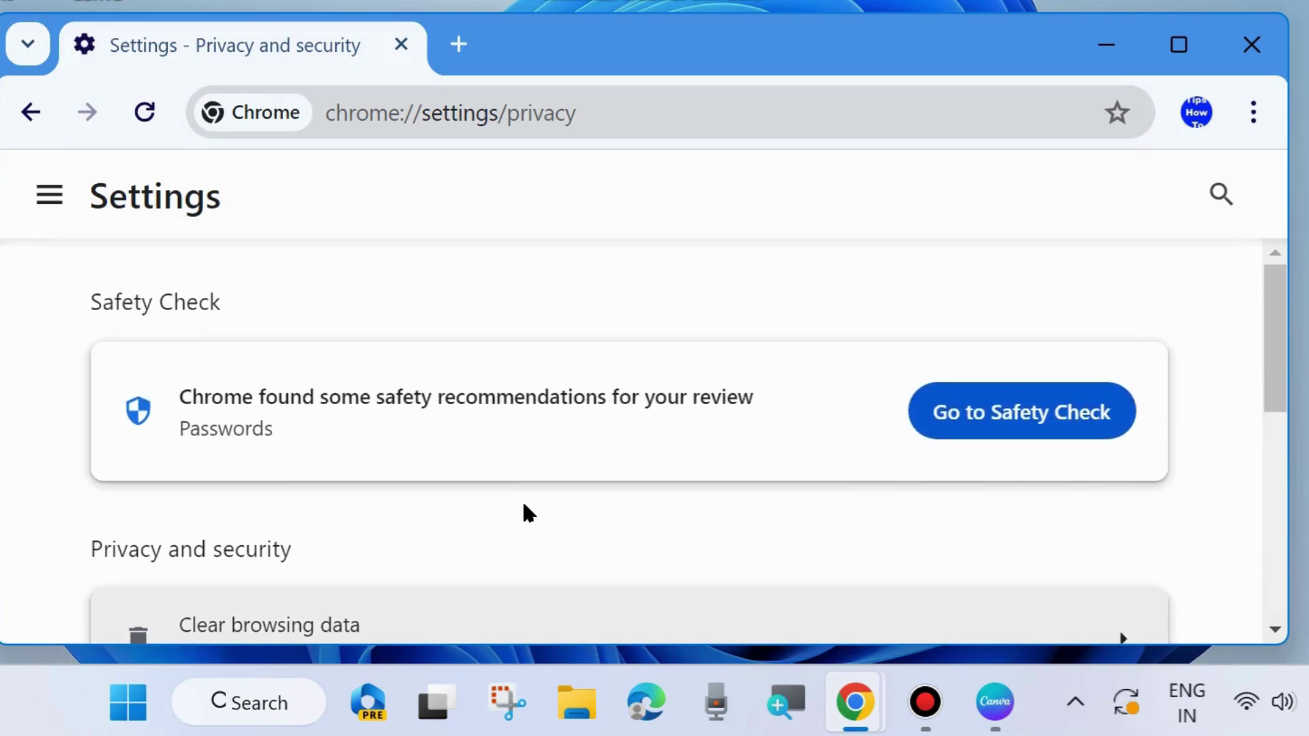
scroll(523, 511, "down", 2)
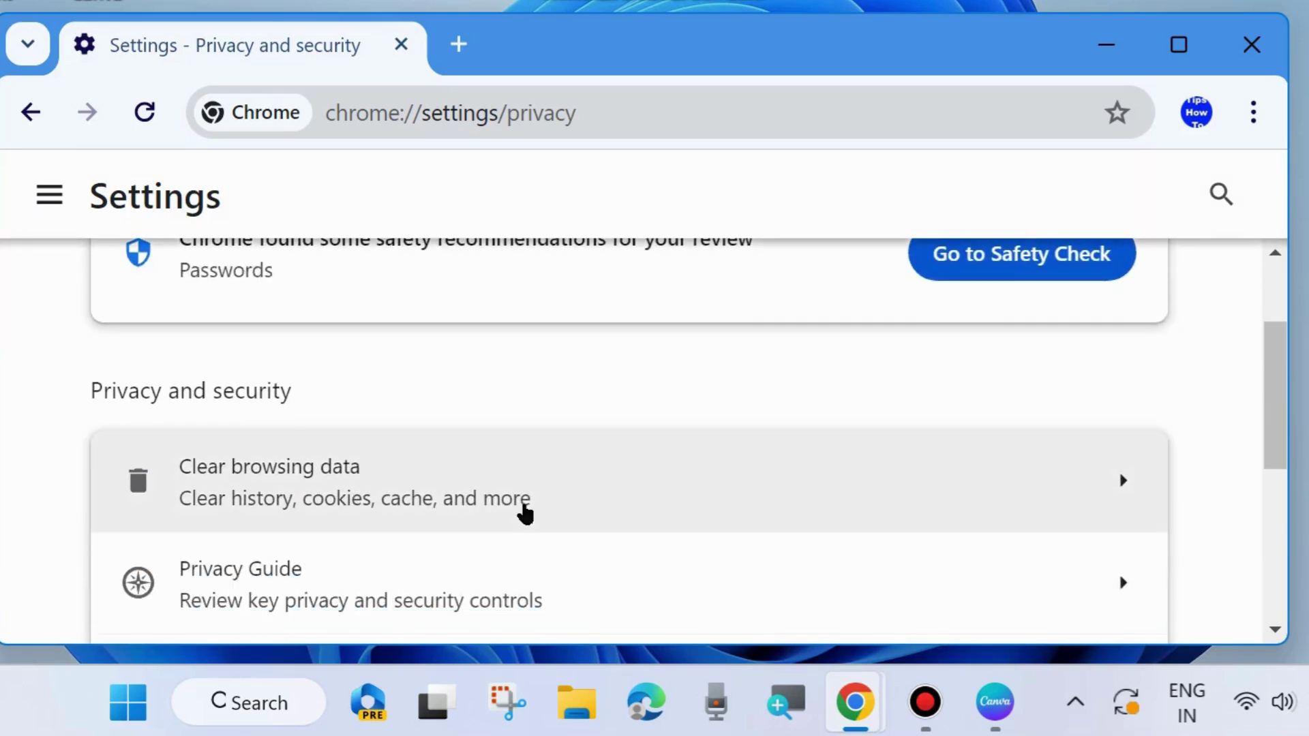
scroll(522, 511, "down", 2)
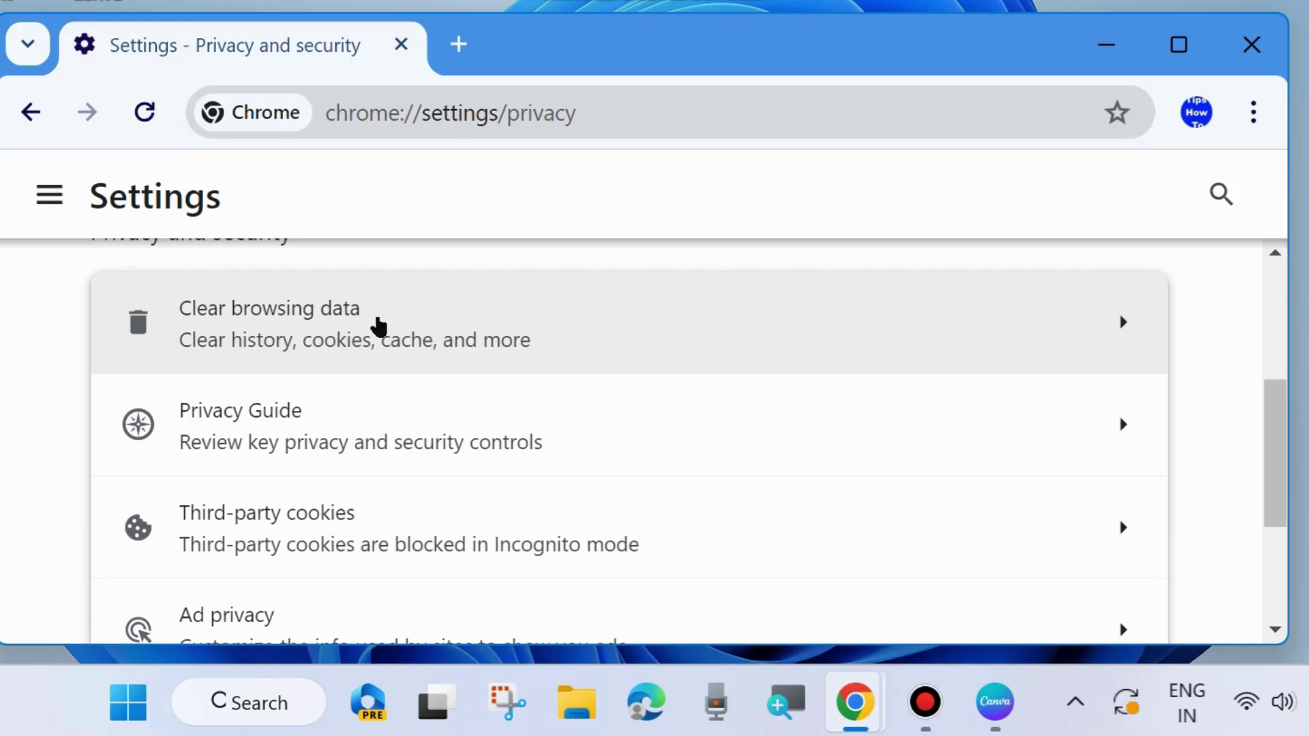
- Clear all-time history, download history, cookies and cached files from the Advanced tab
left_click(358, 325)
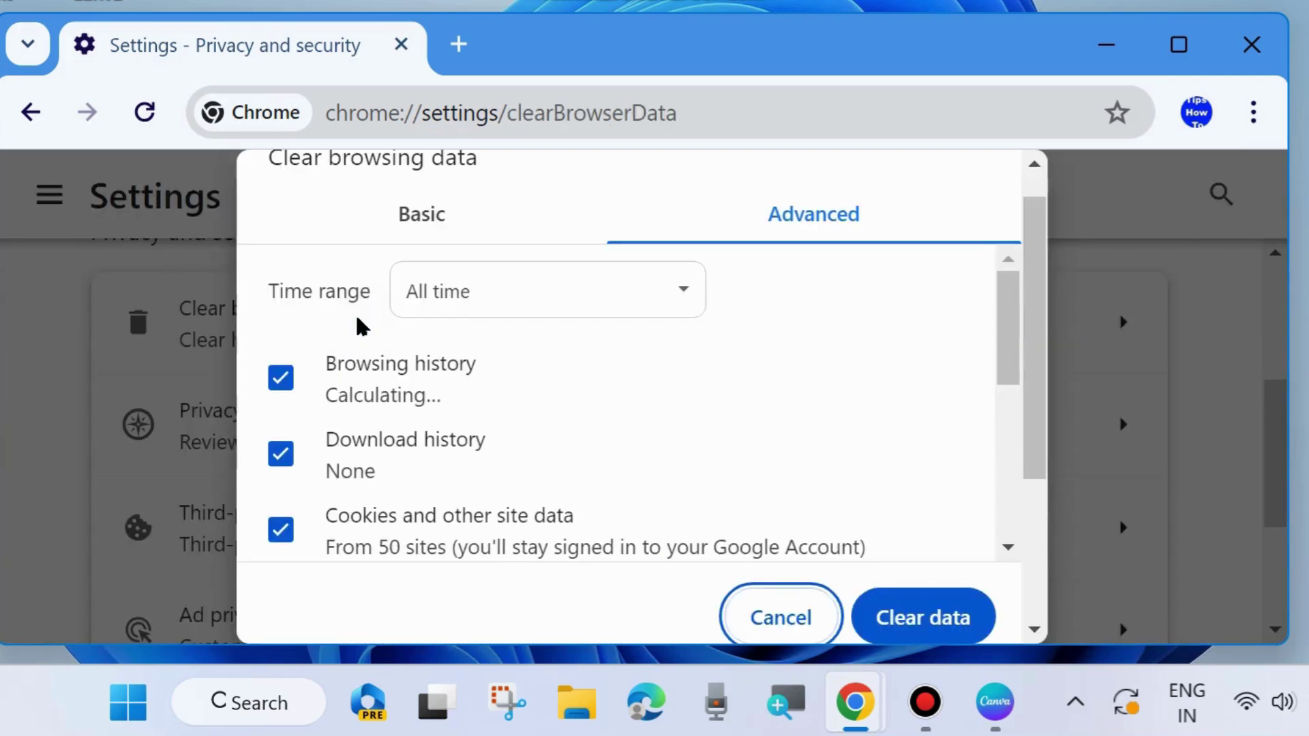
left_click(810, 218)
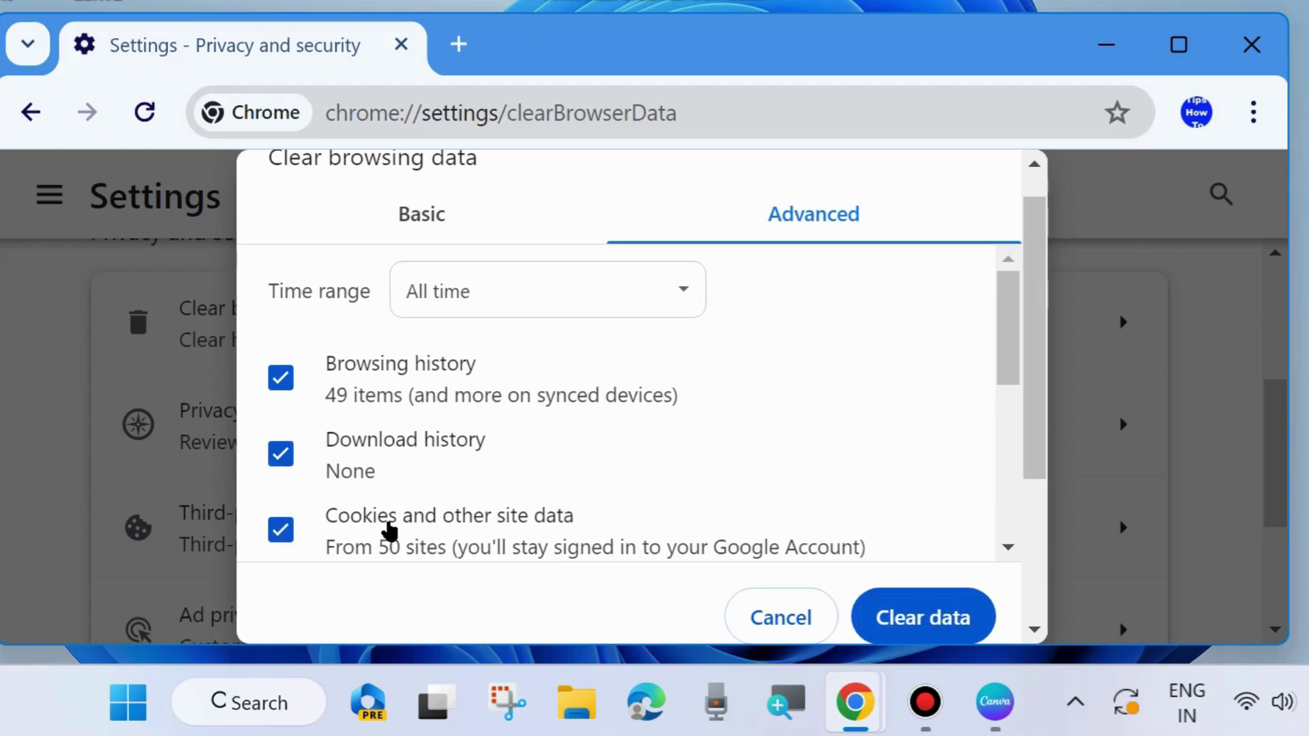
scroll(388, 530, "down", 2)
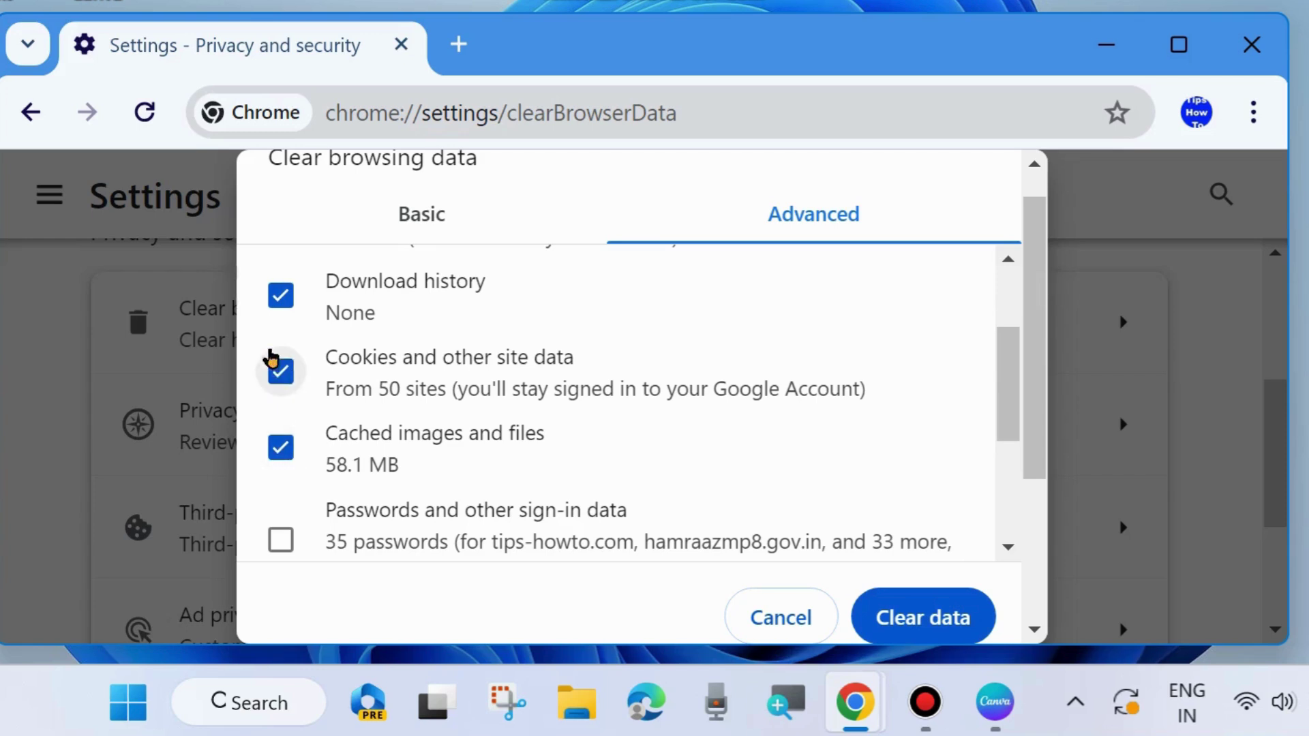
left_click(911, 619)
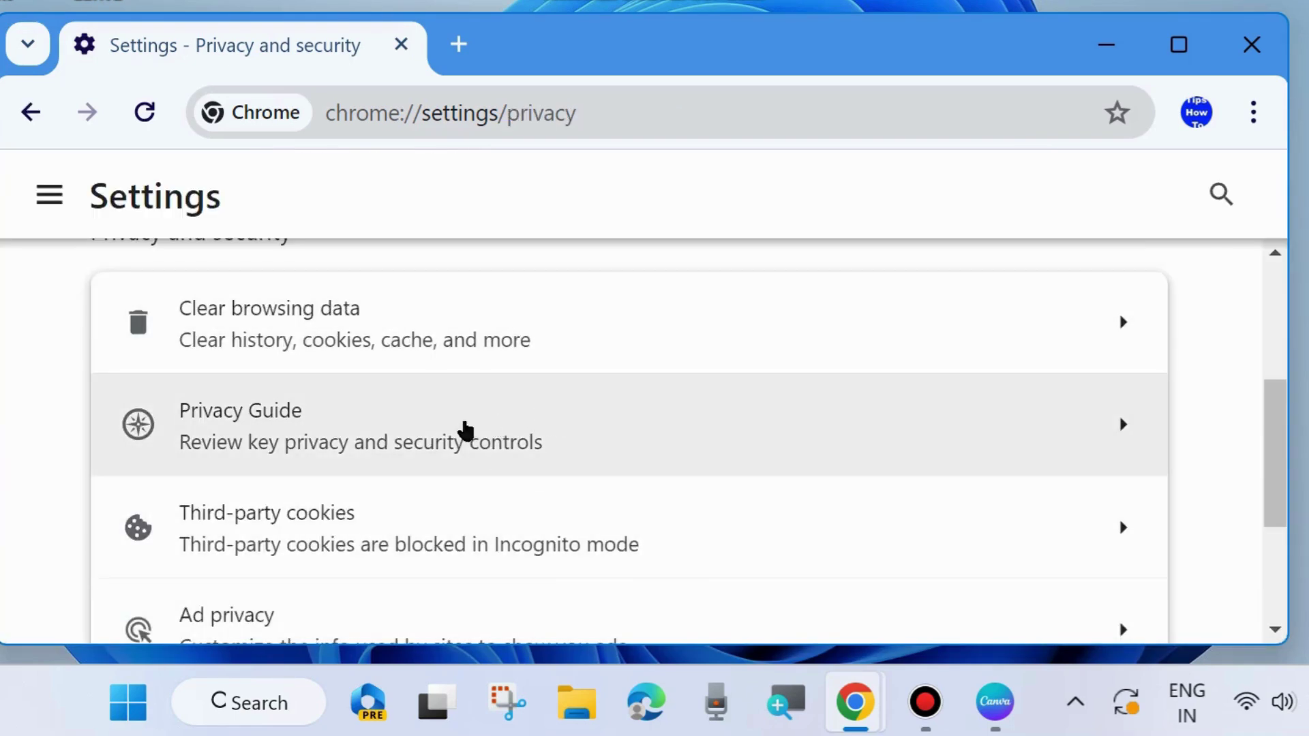
- Replace the Settings tab with a fresh new tab and open Chrome's main menu
left_click(456, 45)
left_click(399, 45)
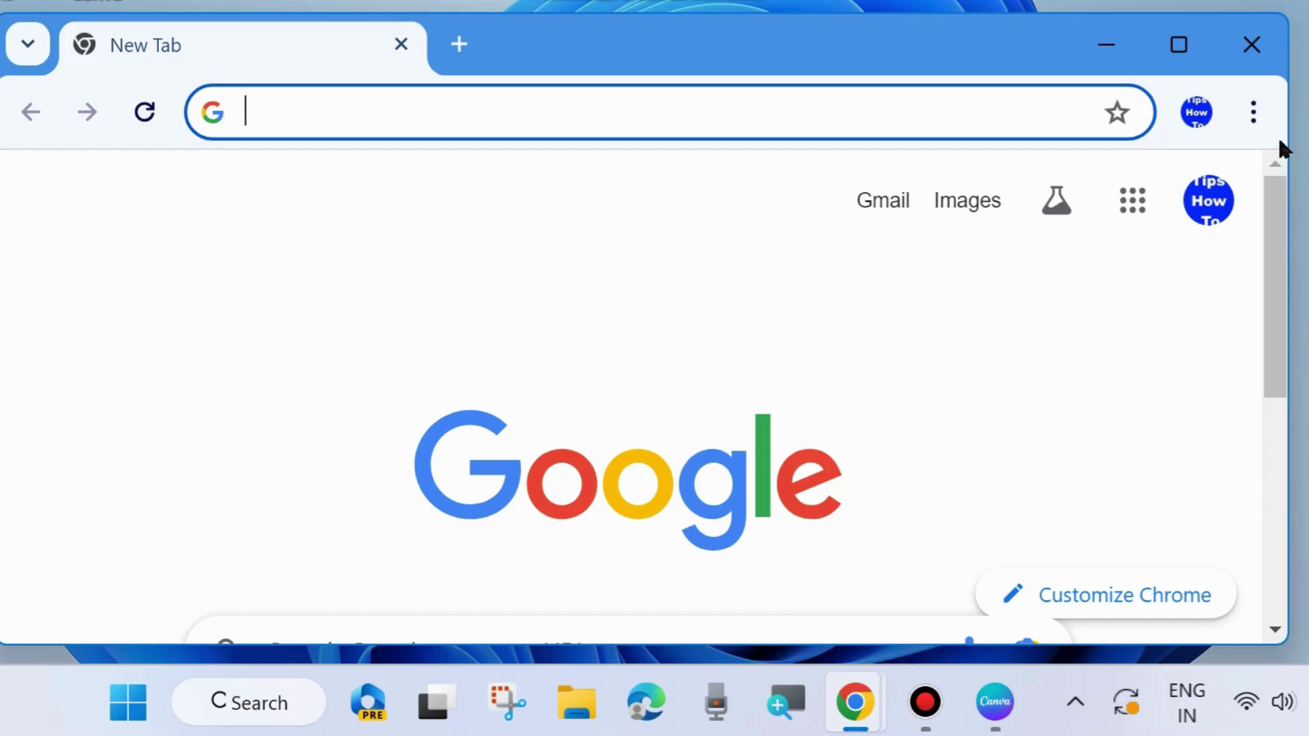
left_click(1252, 114)
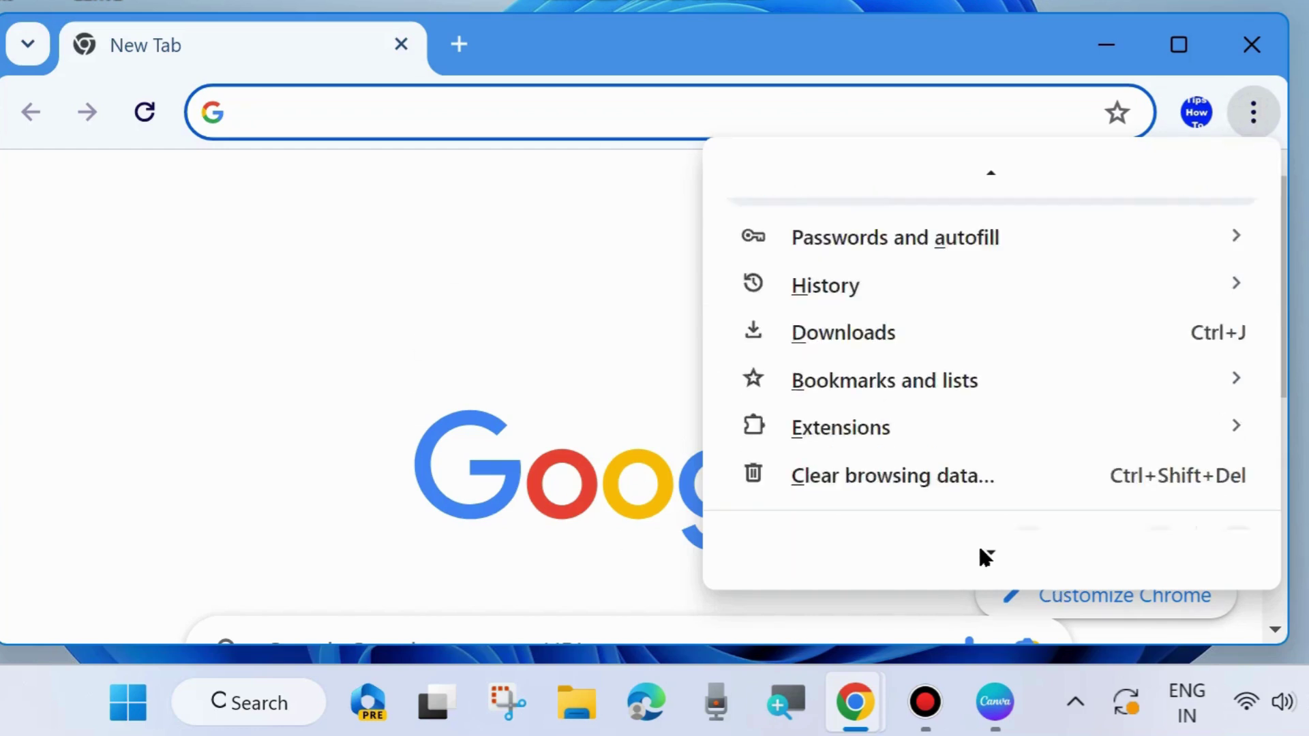
scroll(864, 496, "up", 2)
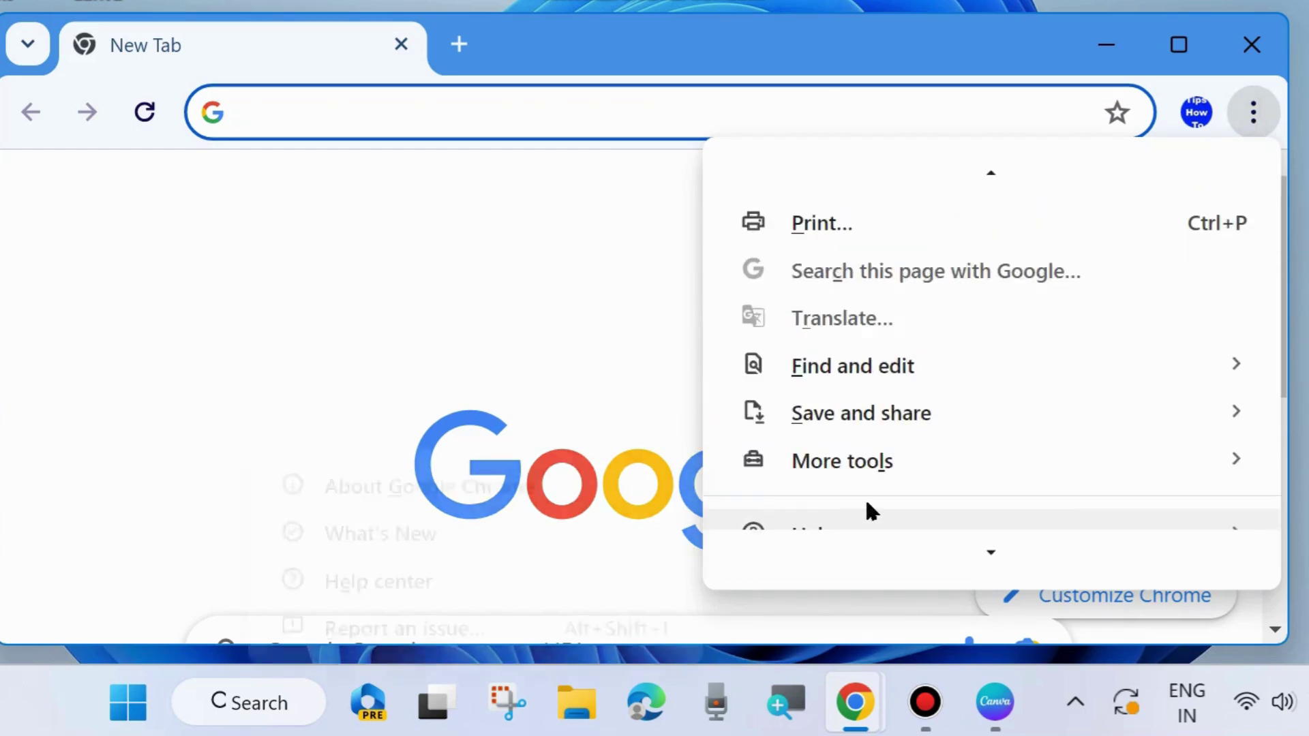
scroll(867, 438, "up", 2)
scroll(868, 437, "up", 2)
scroll(865, 426, "up", 1)
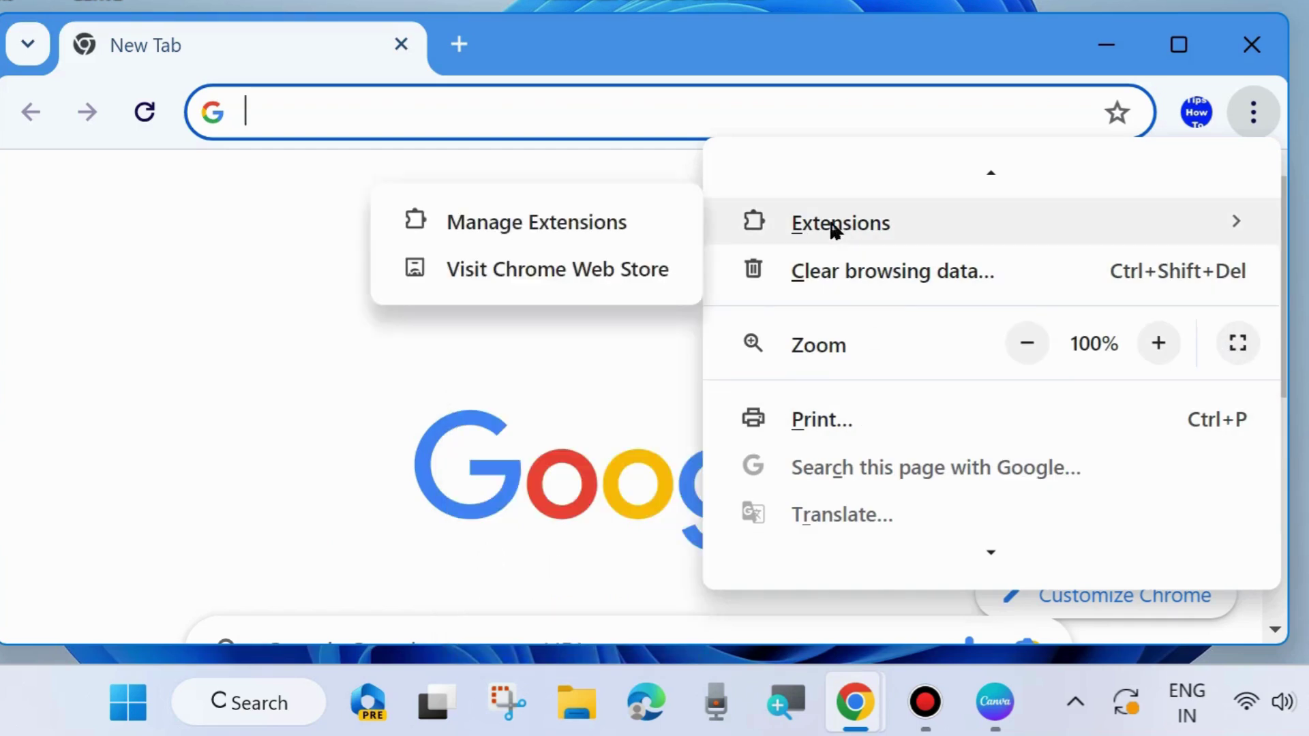
- Open Manage Extensions to verify GoFullPage, Google Docs Offline and the others are off
left_click(548, 229)
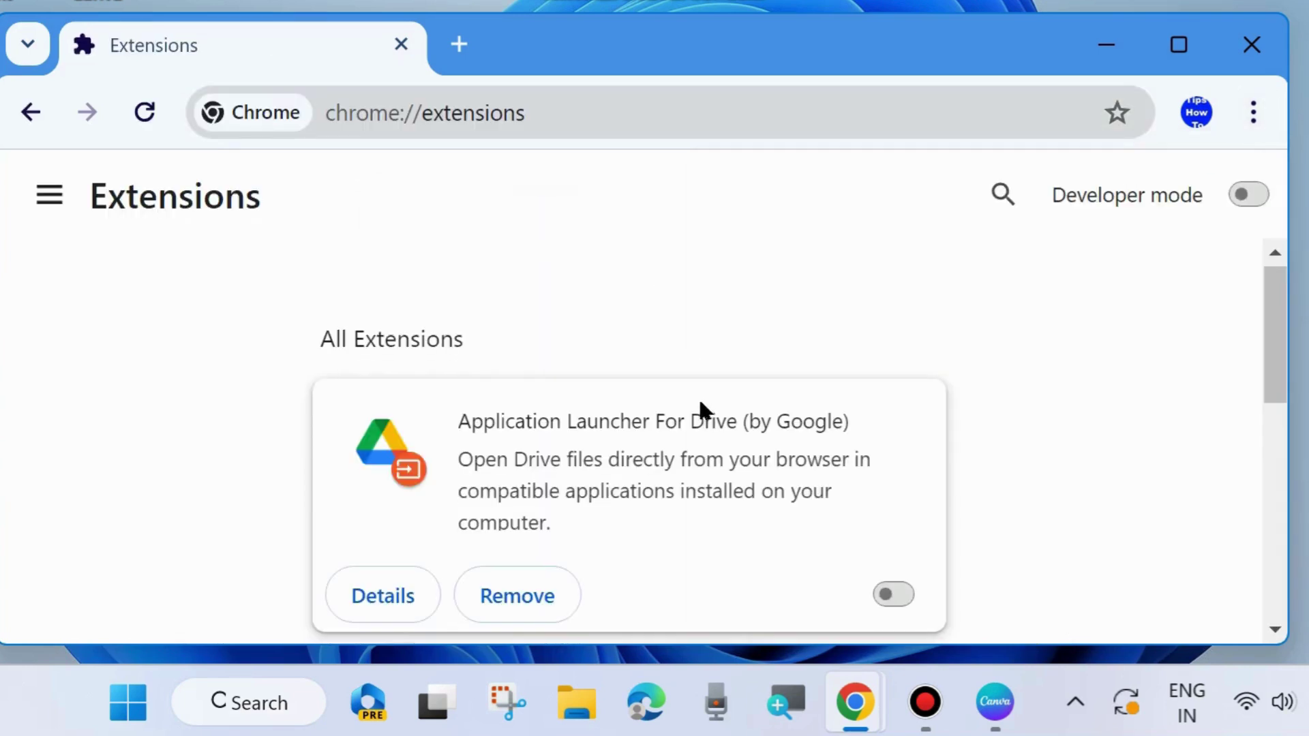
scroll(614, 358, "down", 2)
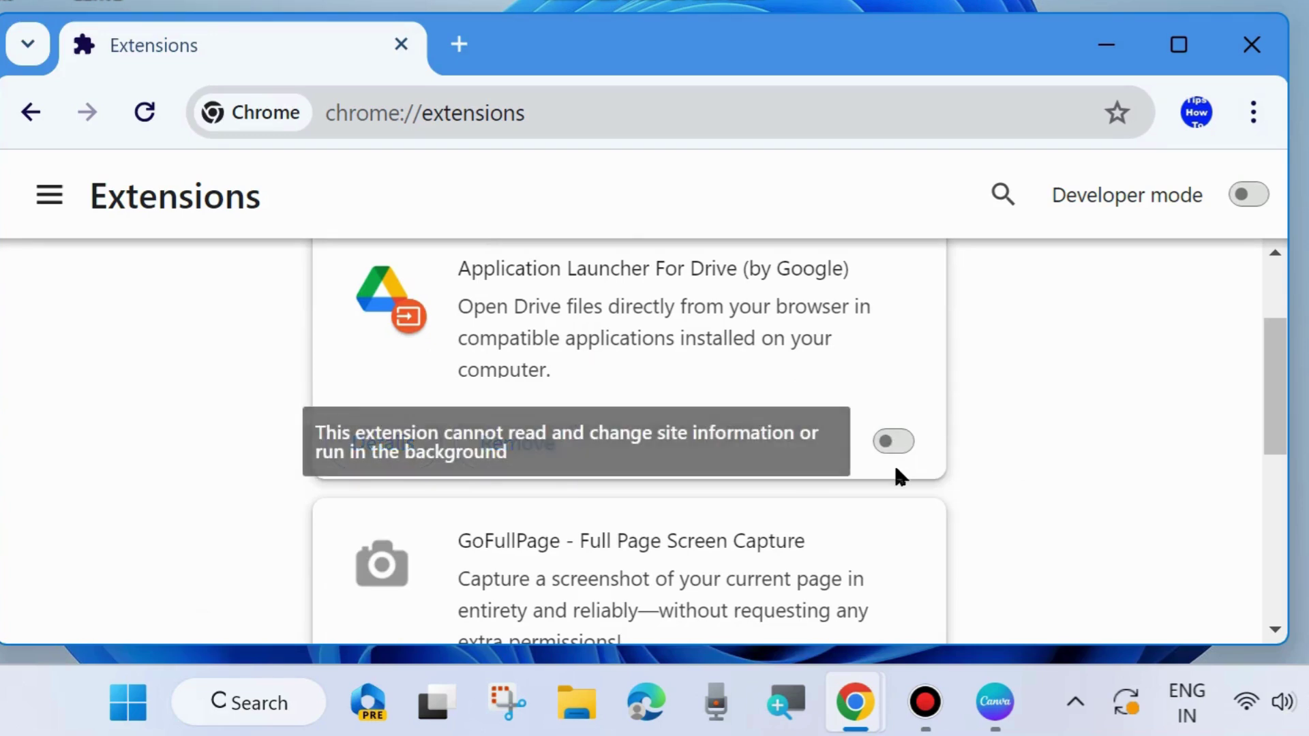
scroll(893, 461, "down", 2)
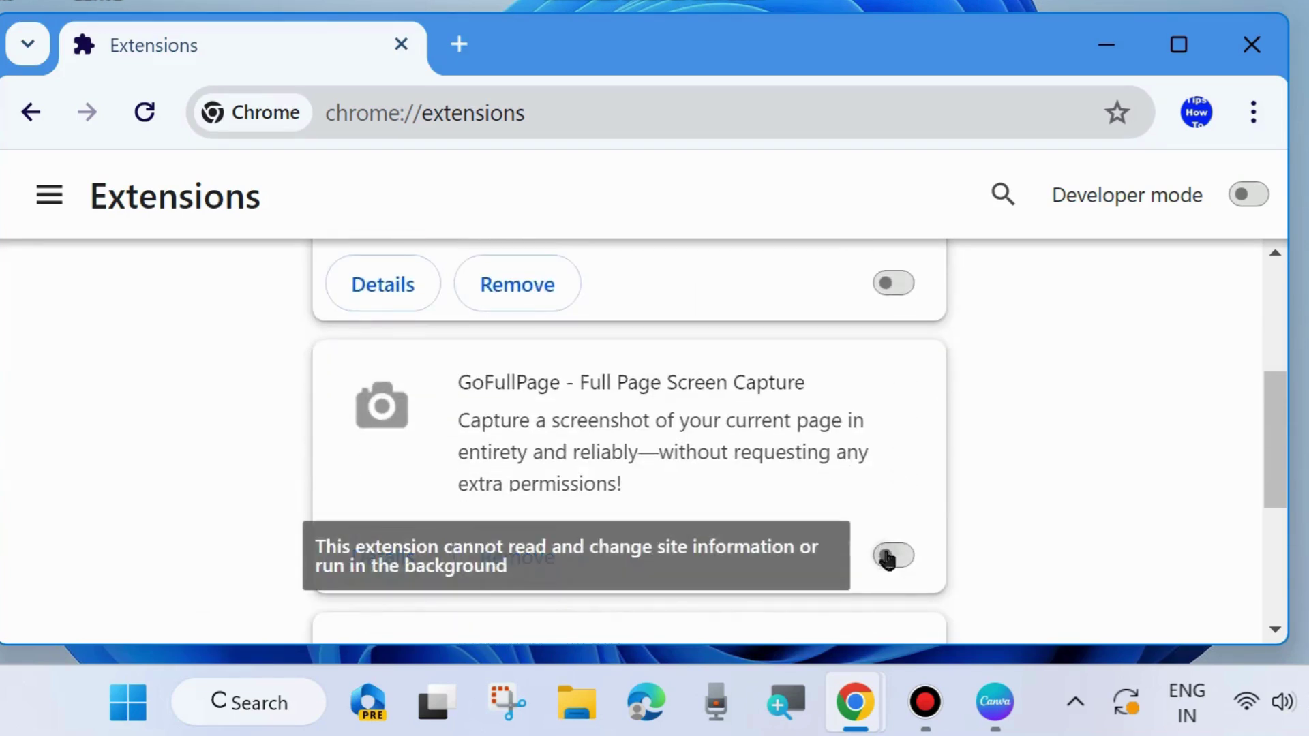
scroll(889, 562, "down", 3)
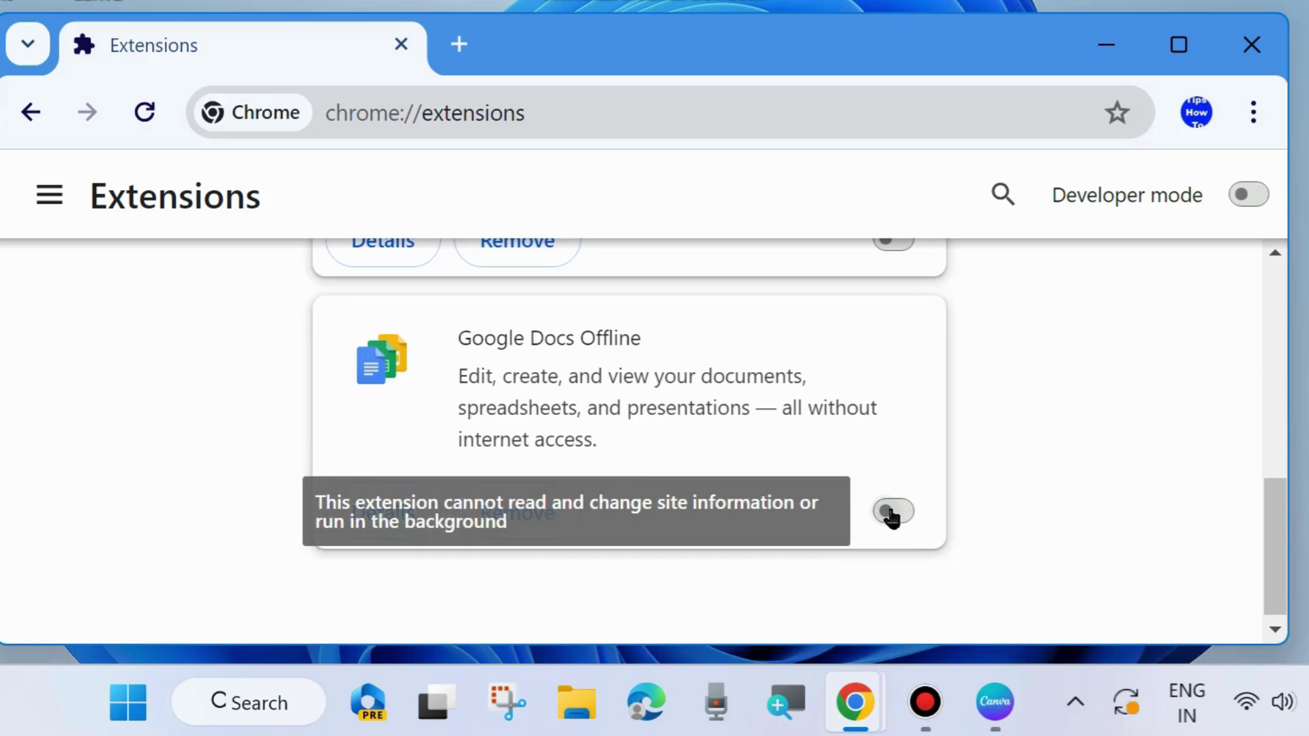
- Swap the Extensions tab for a fresh new tab and open Chrome Settings
left_click(462, 47)
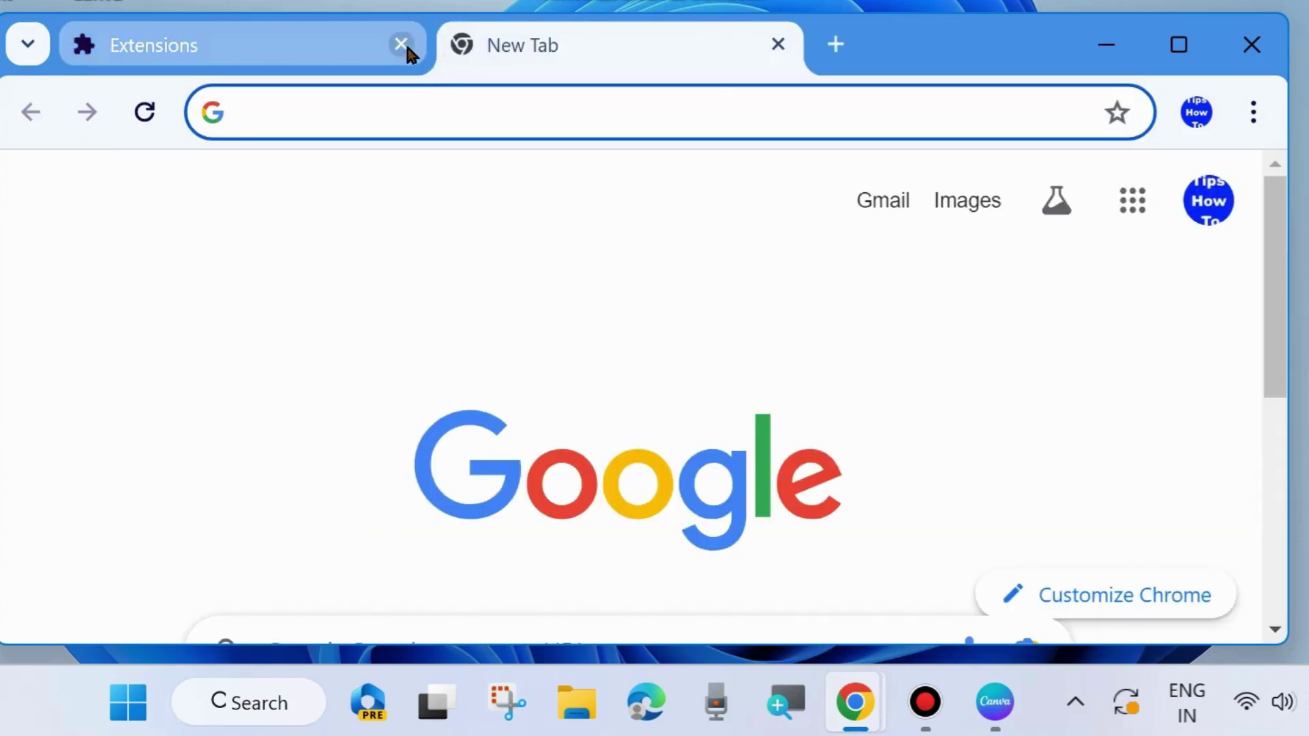
left_click(402, 45)
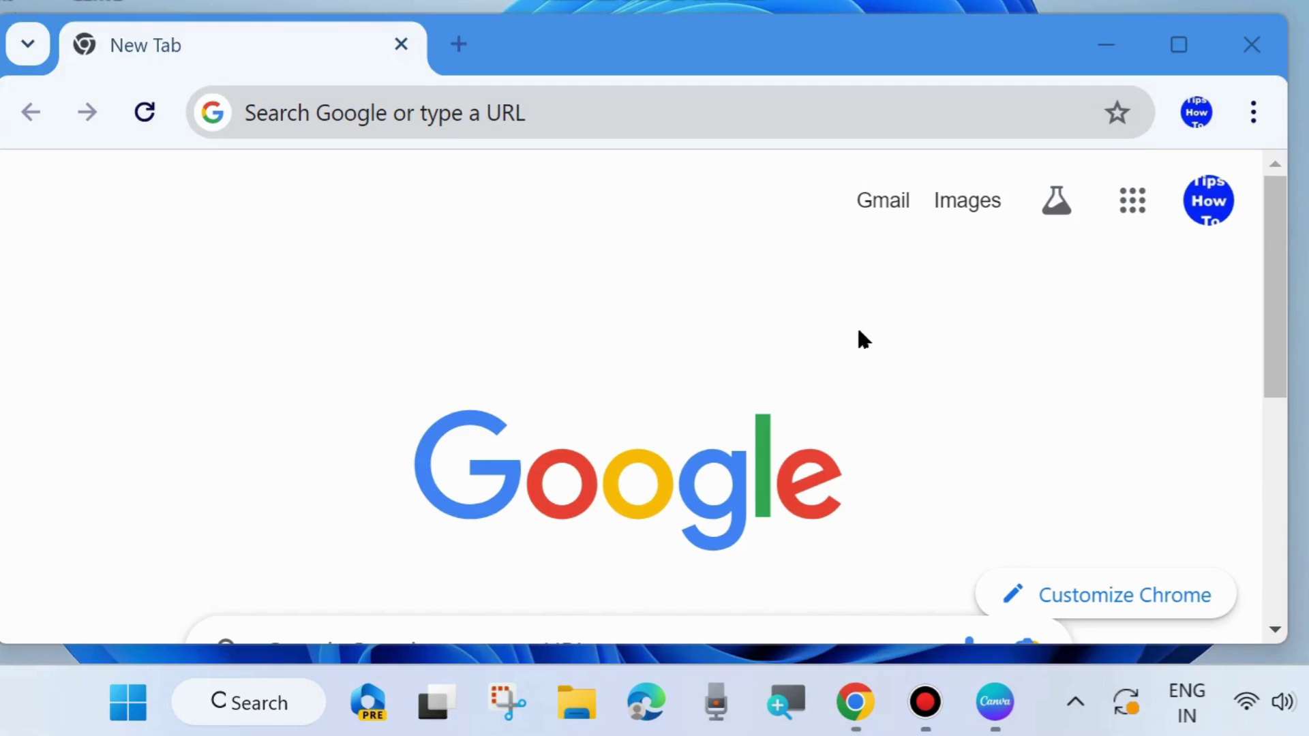
left_click(1254, 115)
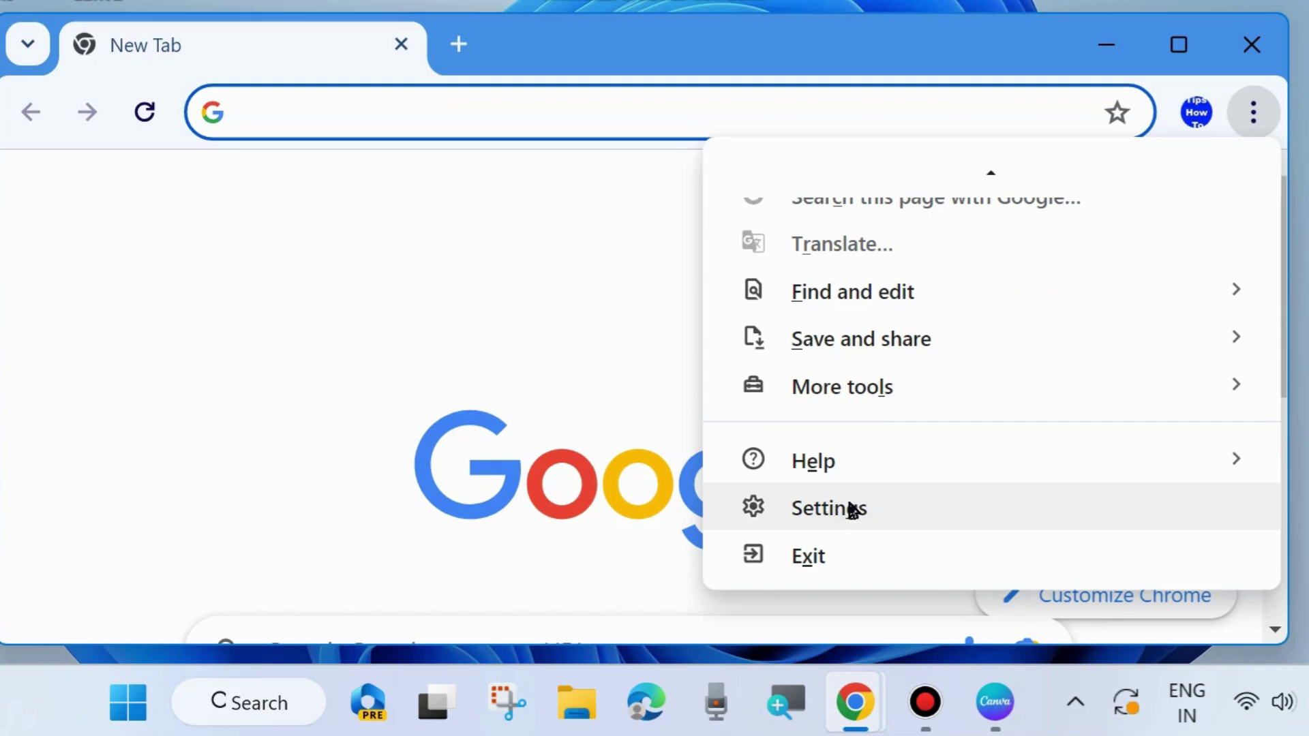
left_click(850, 509)
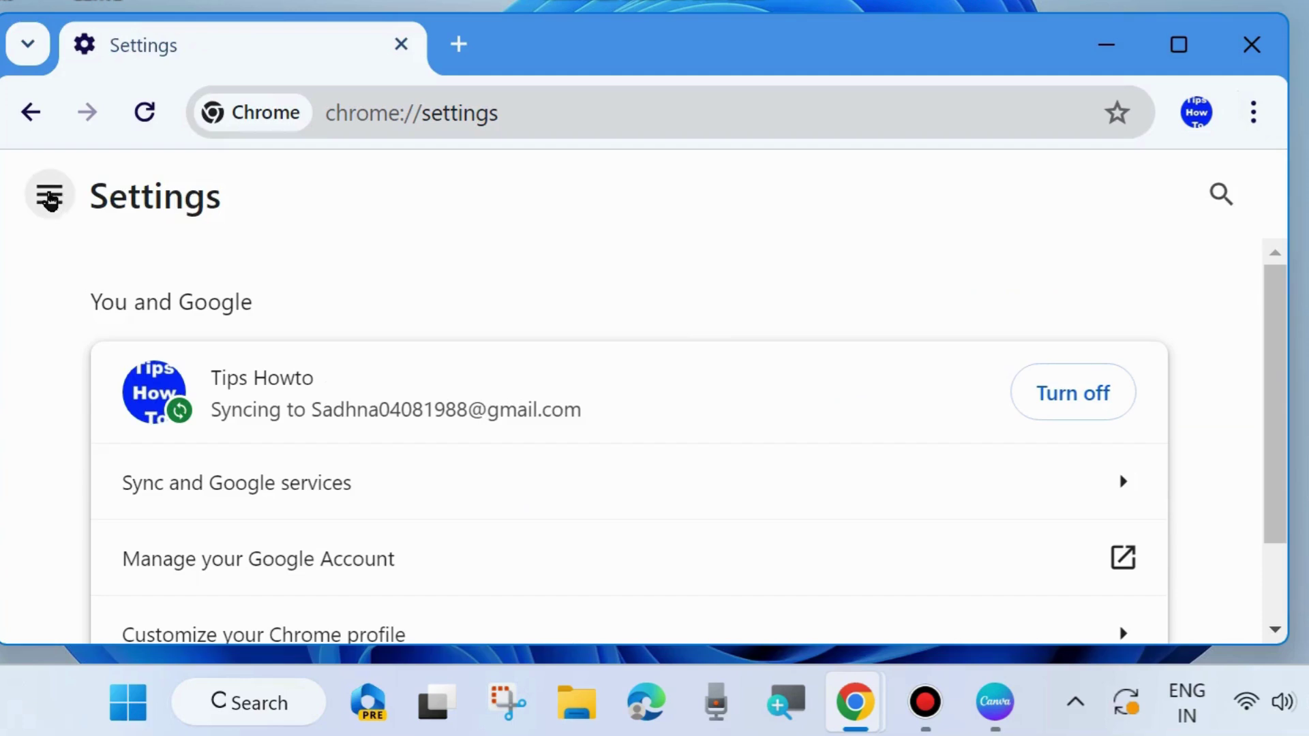
- Check for updates in About Chrome, highlight error 0X80070422, and open a new tab
left_click(50, 195)
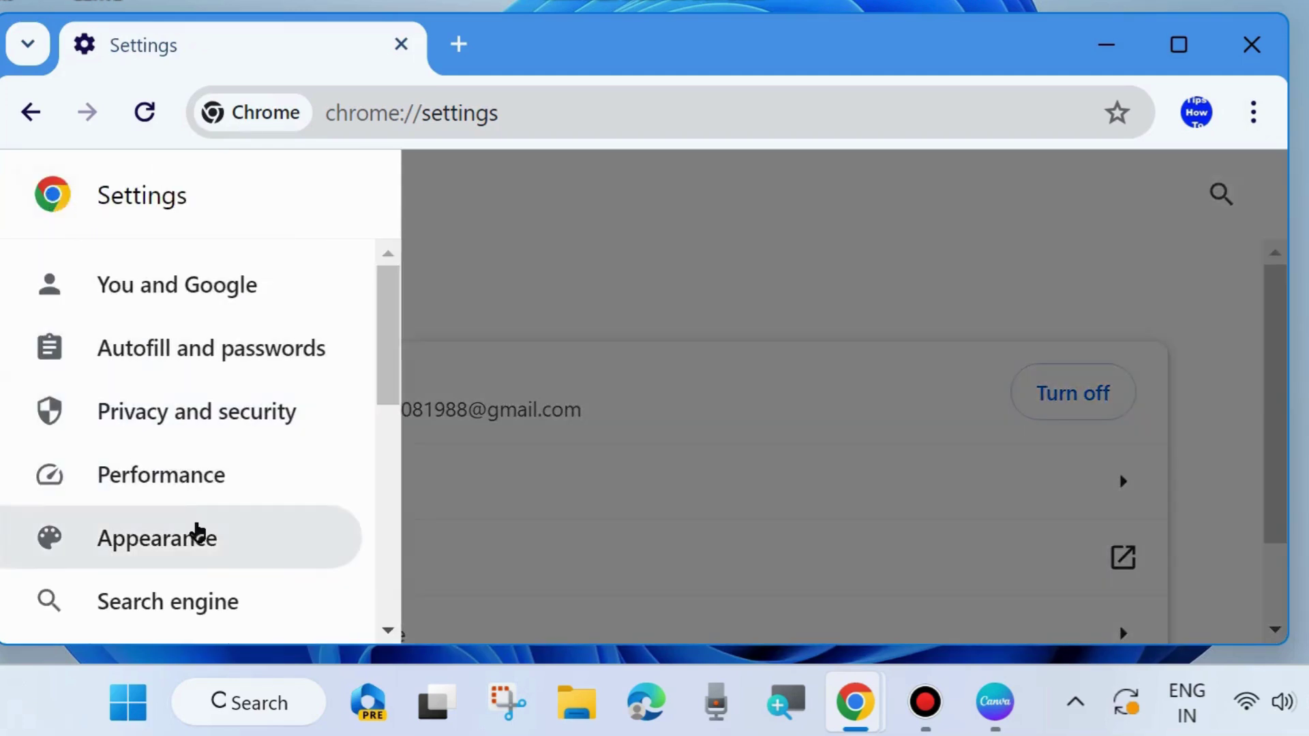
scroll(194, 534, "down", 5)
scroll(197, 533, "down", 3)
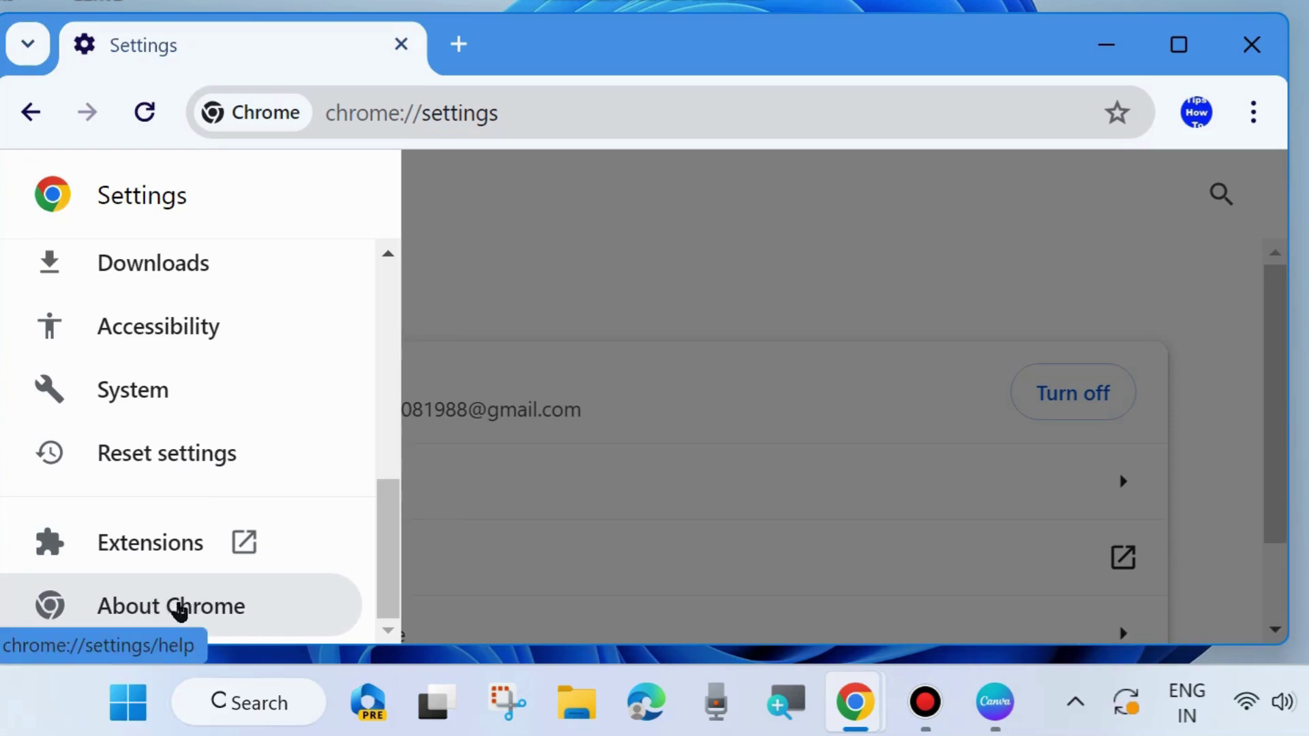
left_click(174, 609)
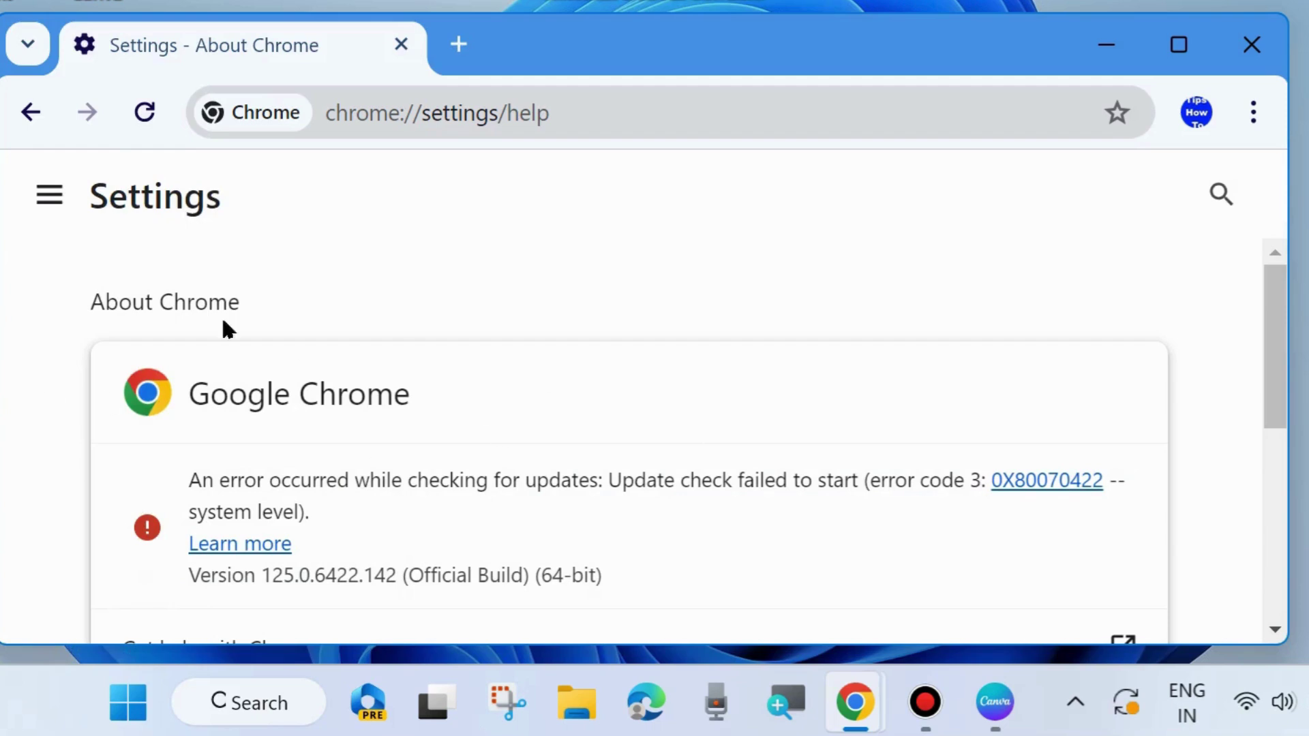
scroll(417, 453, "down", 2)
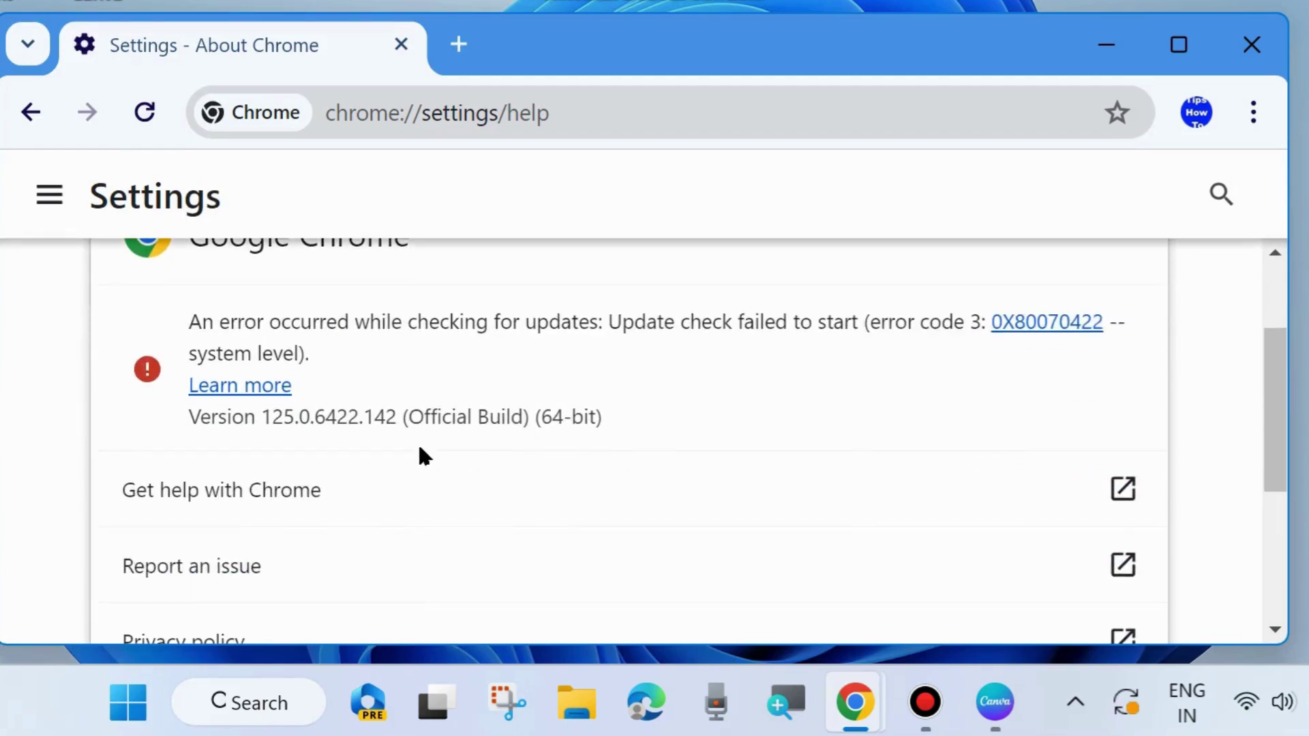
scroll(419, 445, "up", 2)
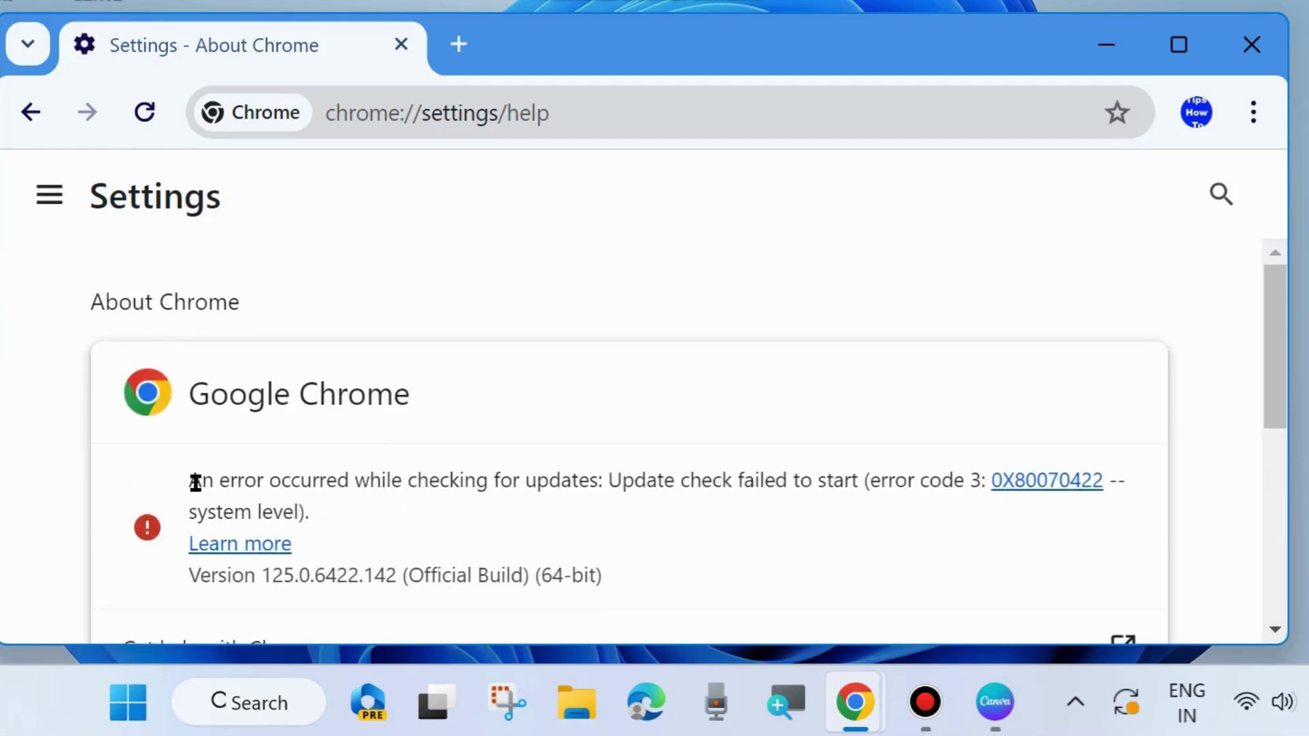
left_click_drag(190, 481, 602, 485)
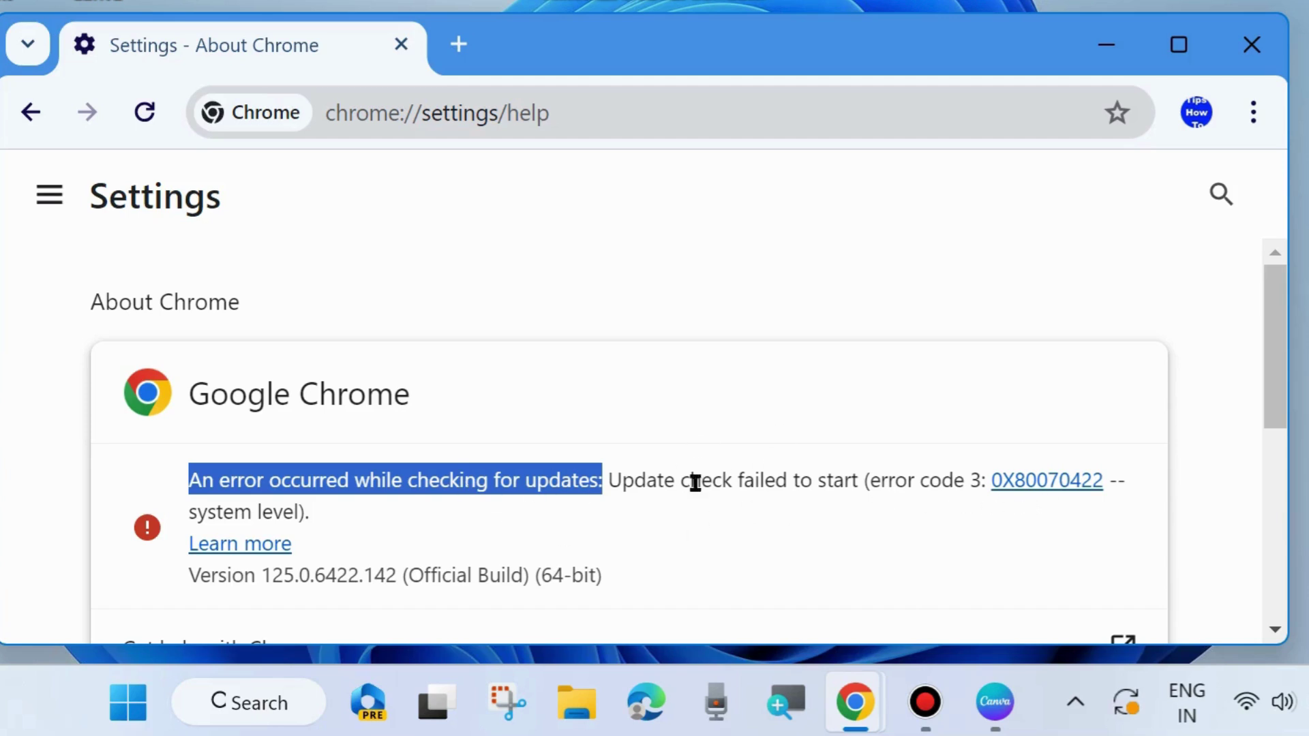
left_click(459, 45)
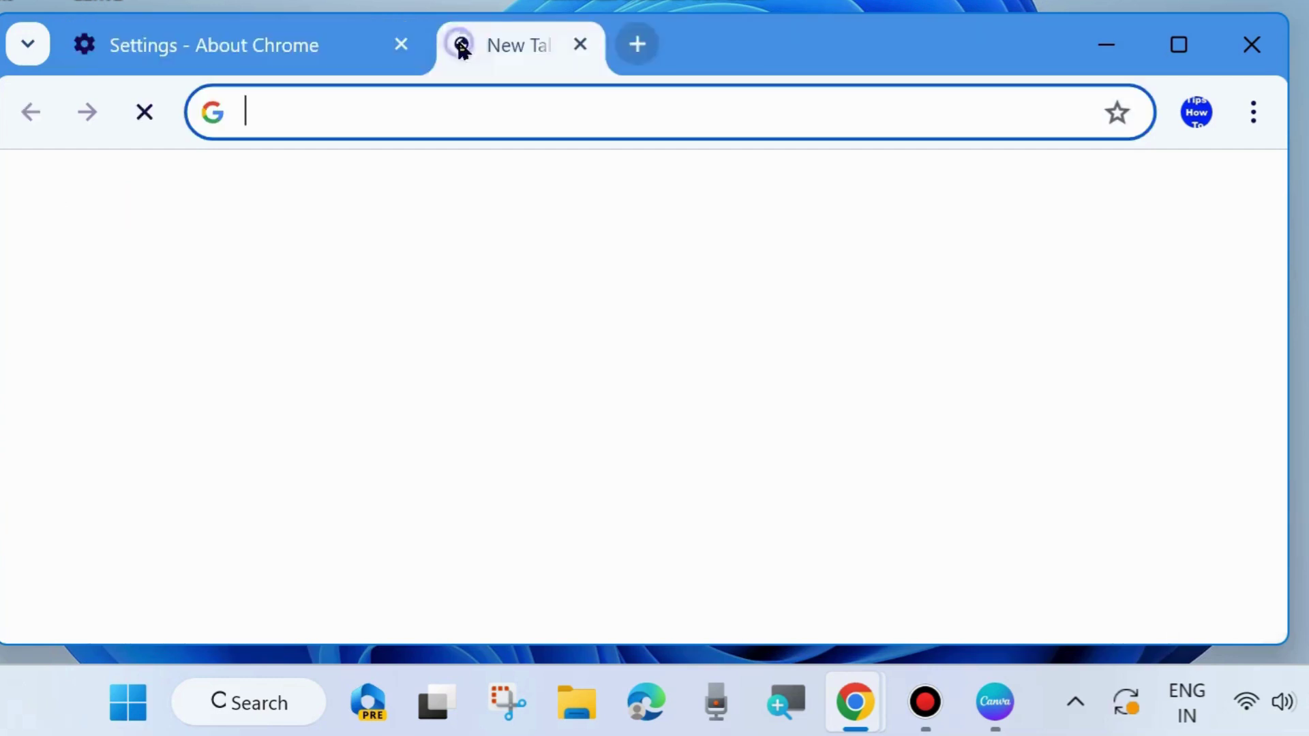
- Close the About Chrome tab and go to the Reset settings section of Settings
left_click(402, 46)
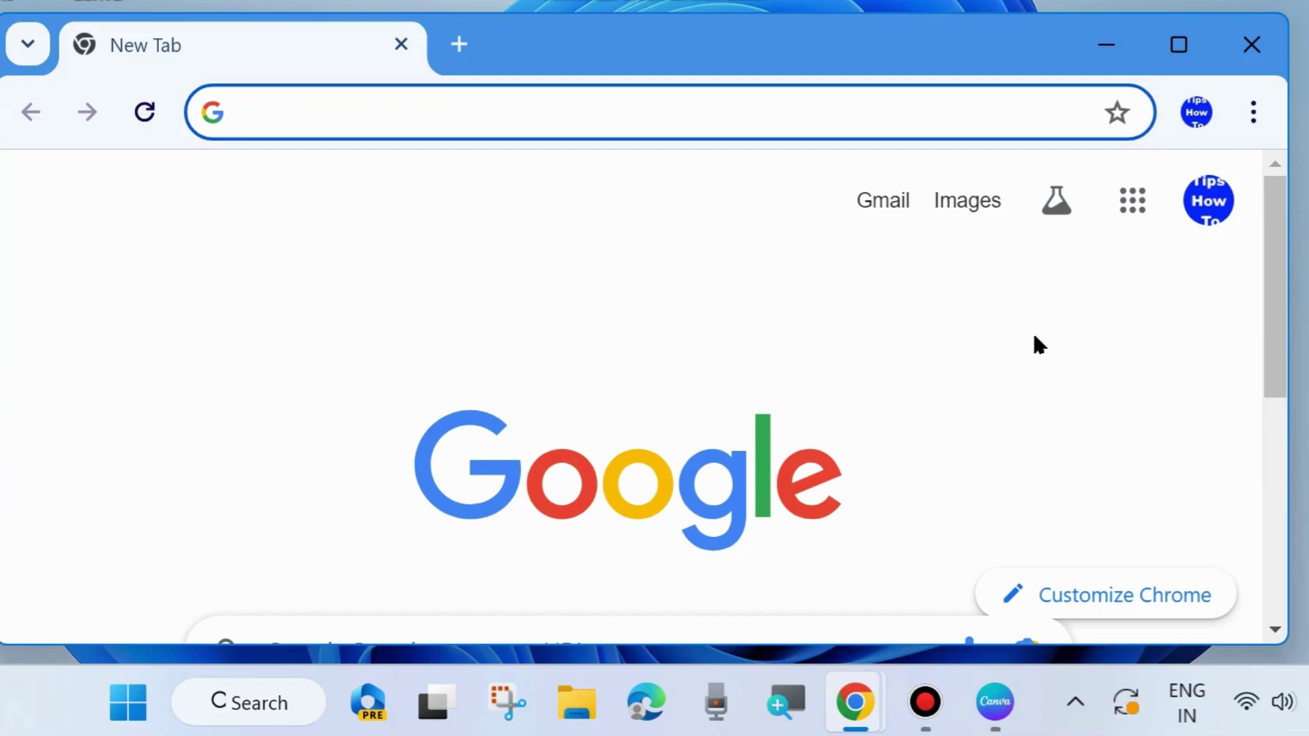
left_click(1255, 114)
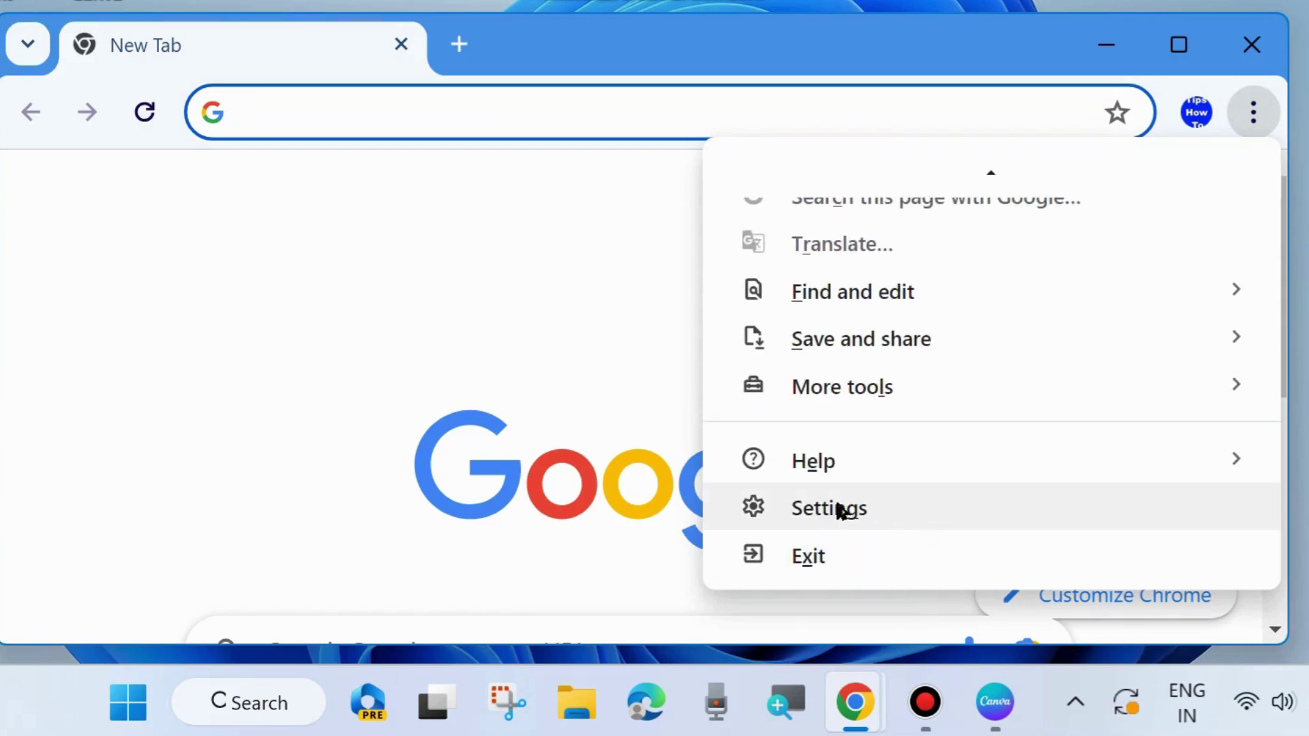
left_click(837, 511)
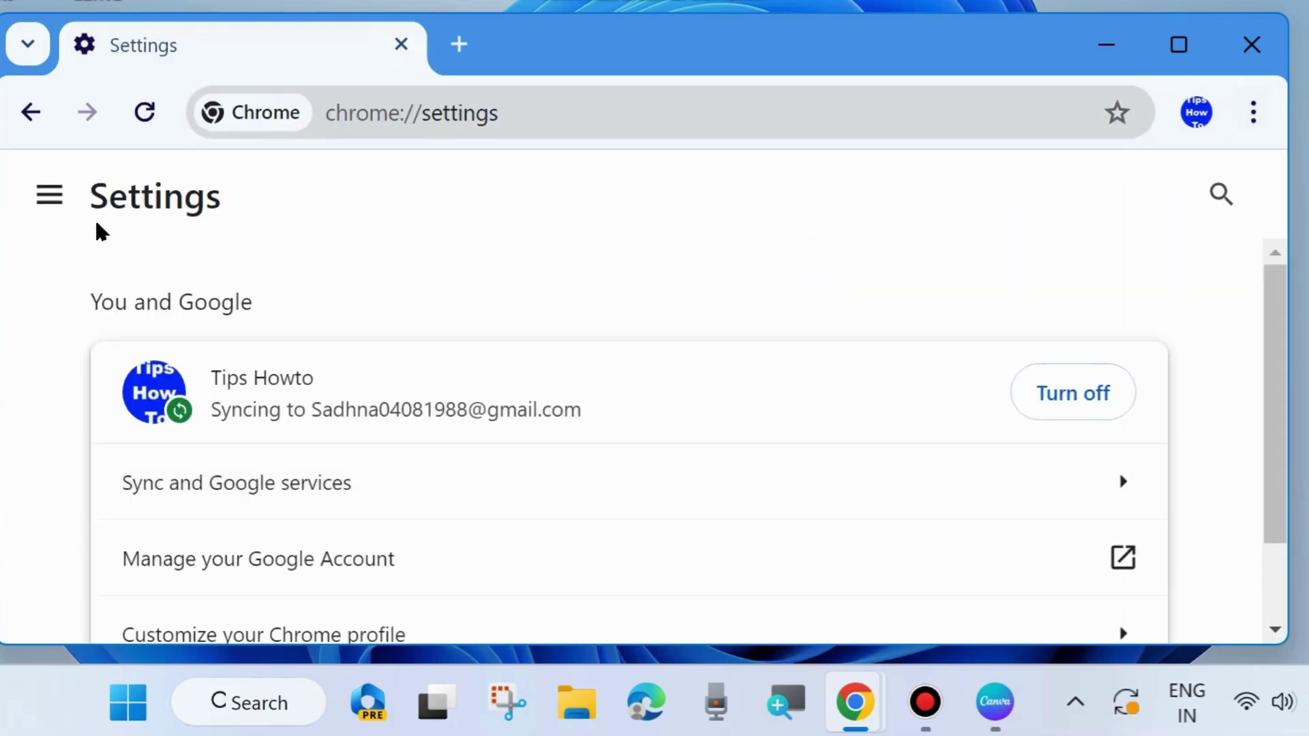
left_click(50, 196)
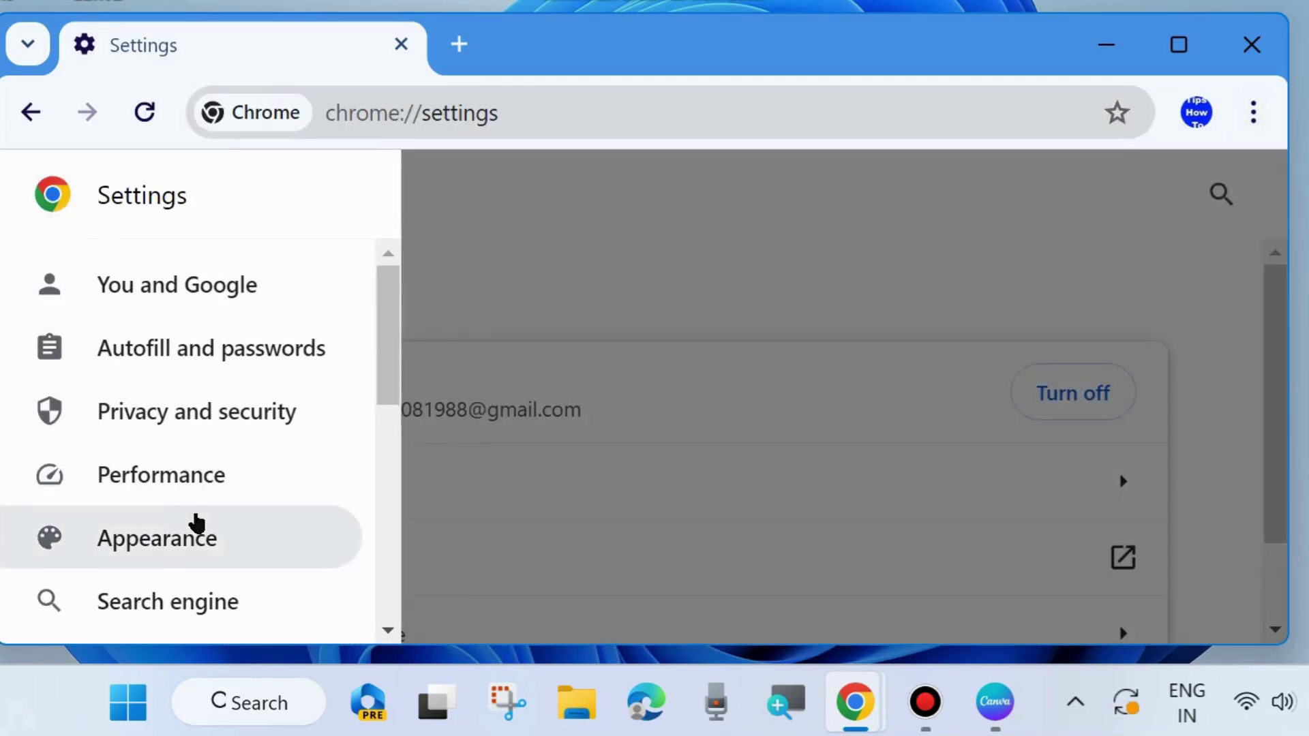
scroll(196, 525, "down", 4)
scroll(196, 524, "down", 2)
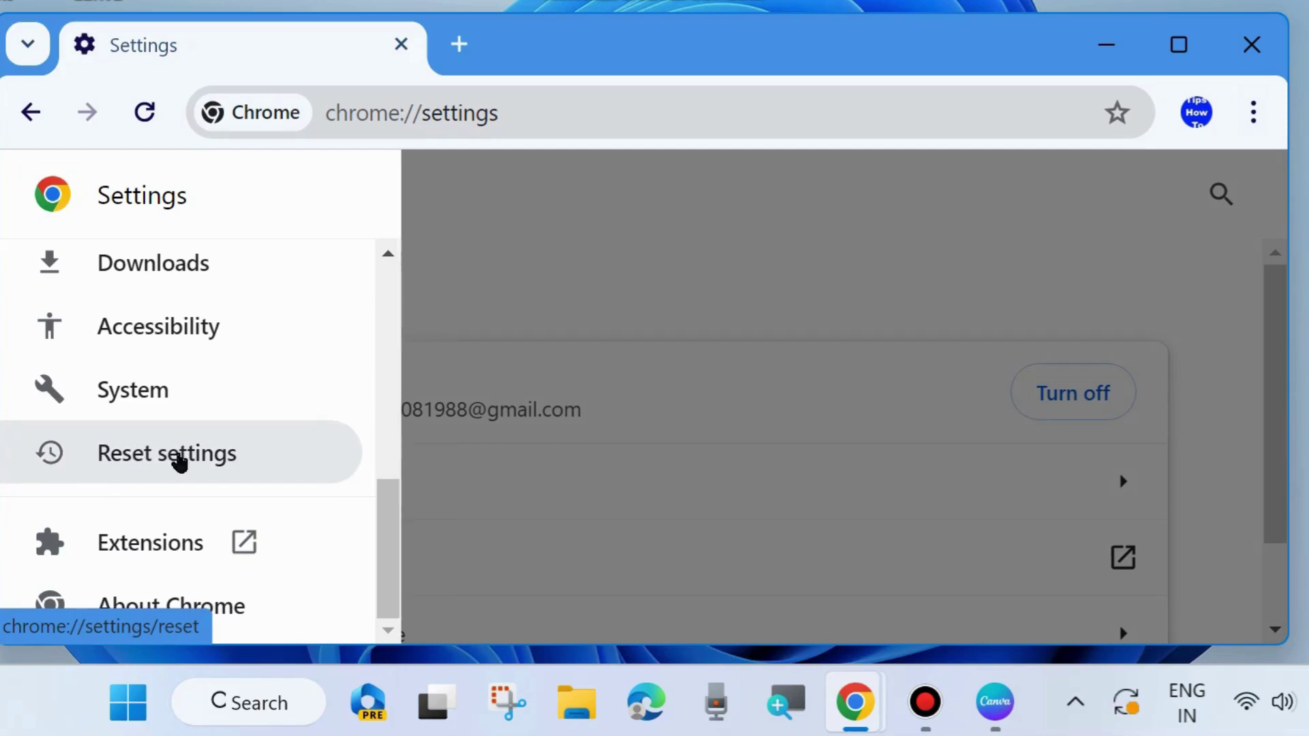
left_click(164, 459)
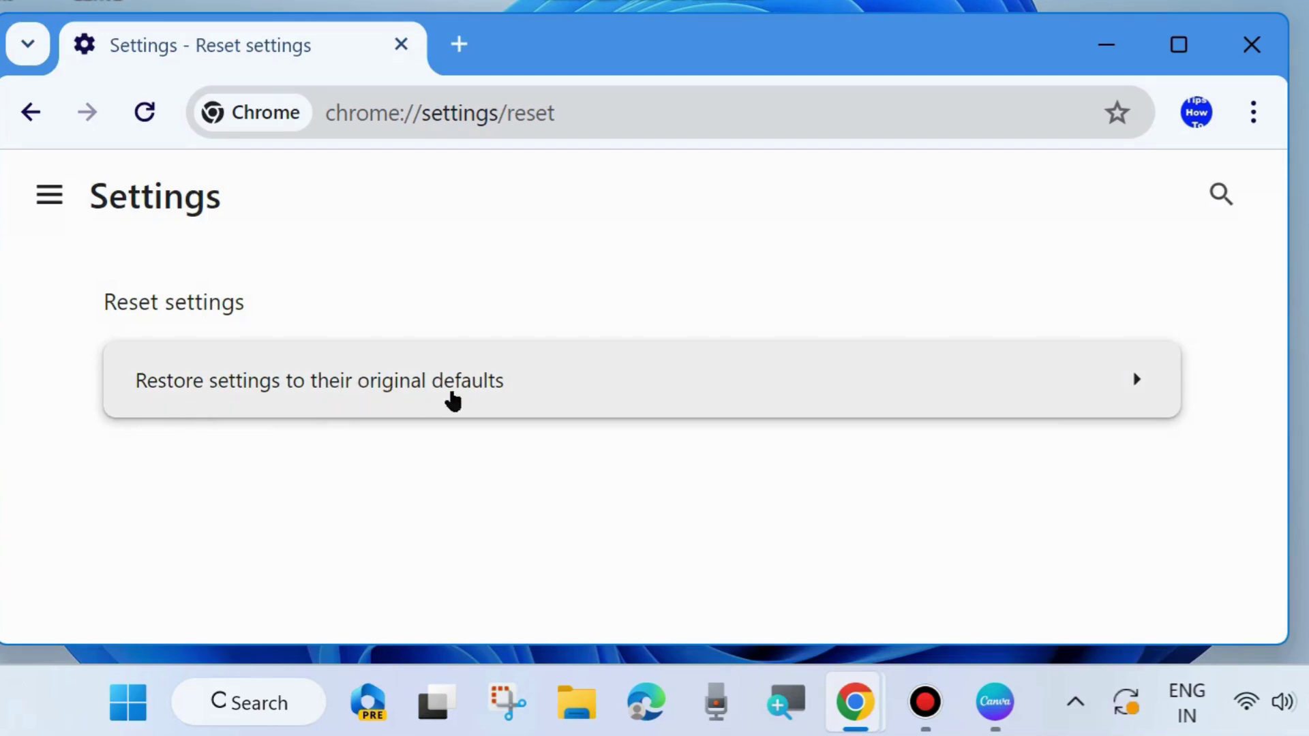
left_click(501, 388)
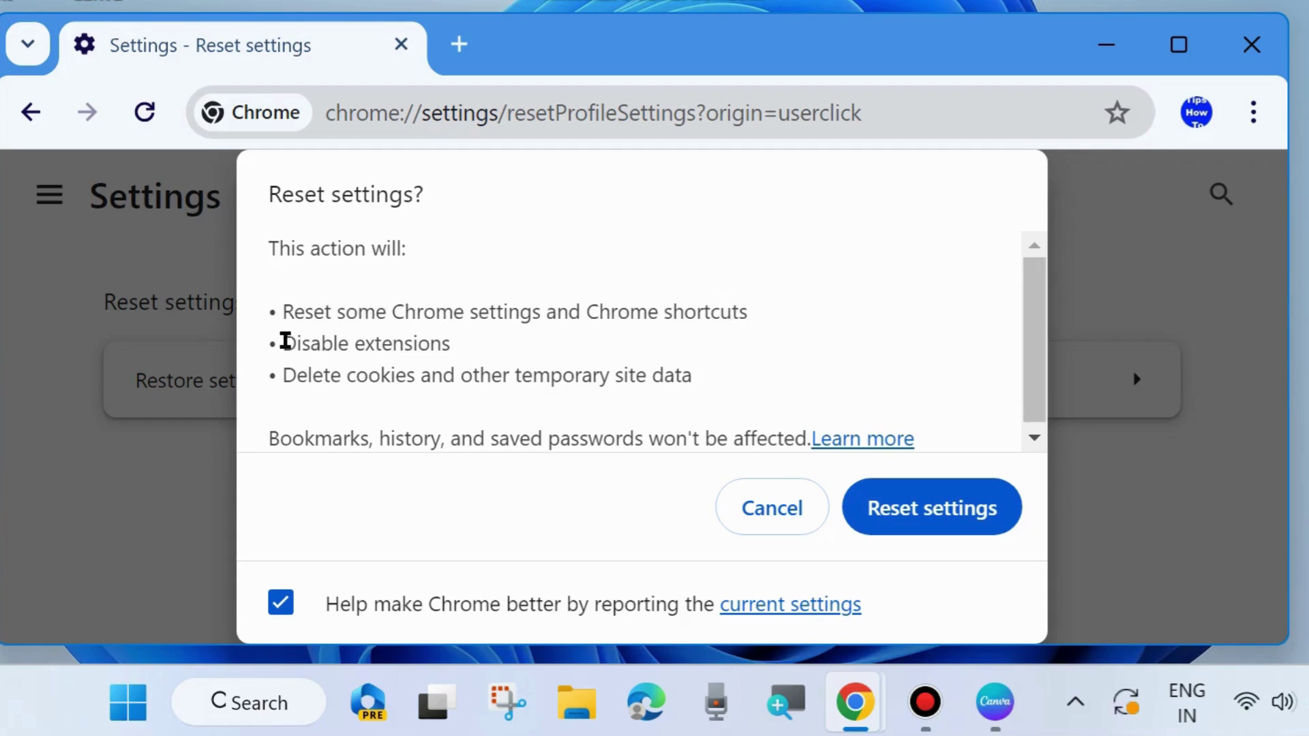
left_click_drag(286, 343, 459, 344)
left_click(456, 344)
left_click_drag(282, 375, 689, 401)
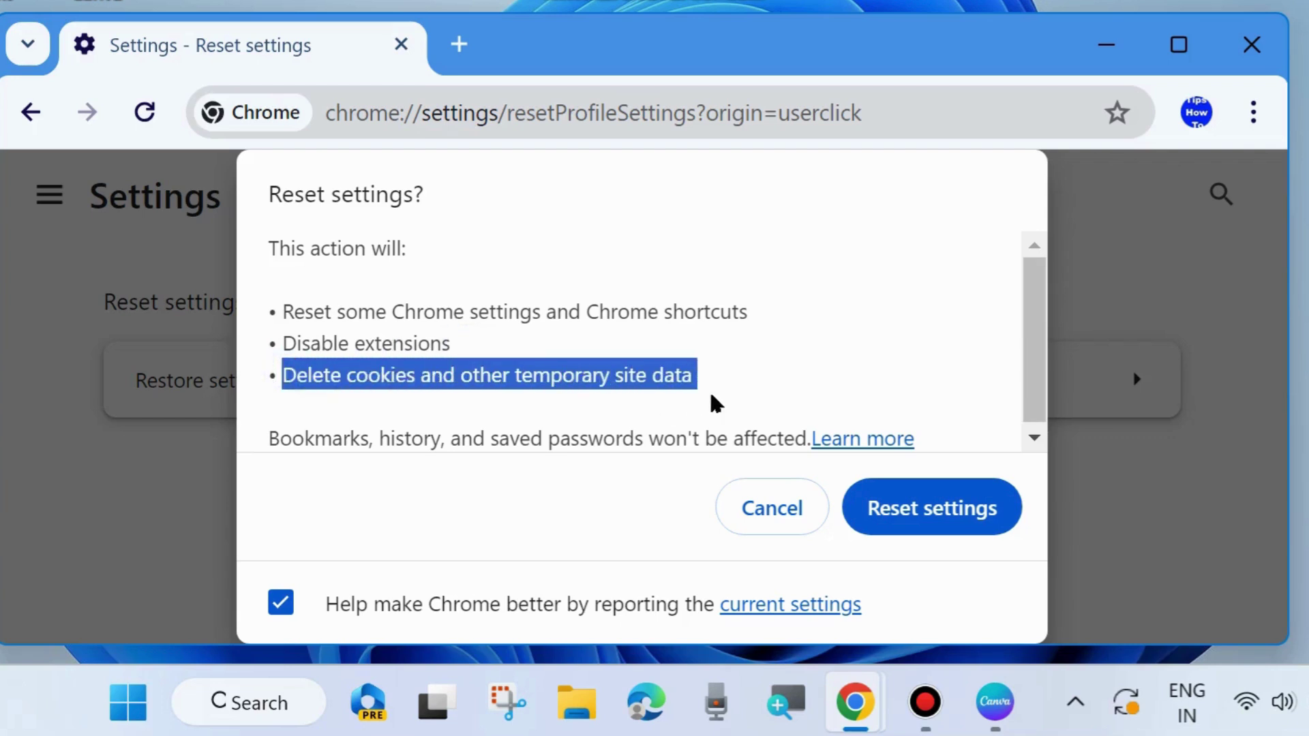